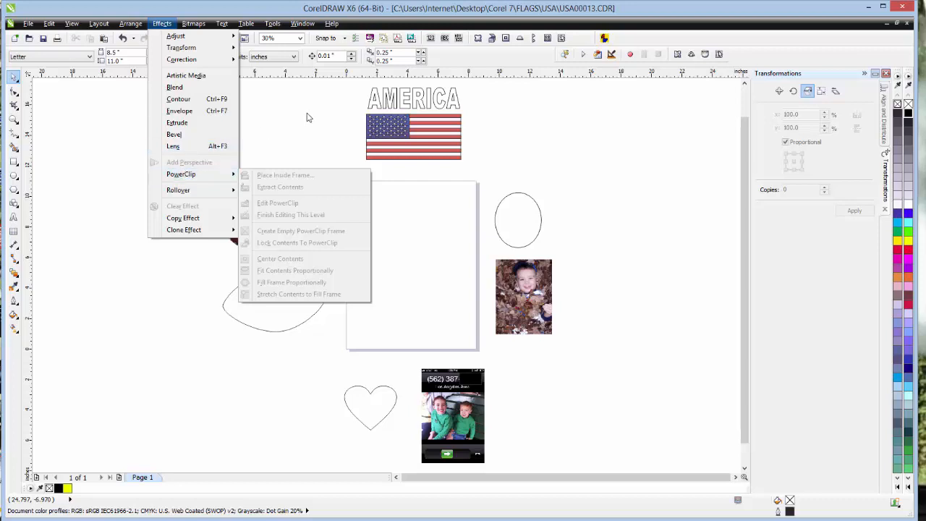
- Move the photo of the boy in leaves onto the page and place the empty ellipse beside it
left_click(308, 116)
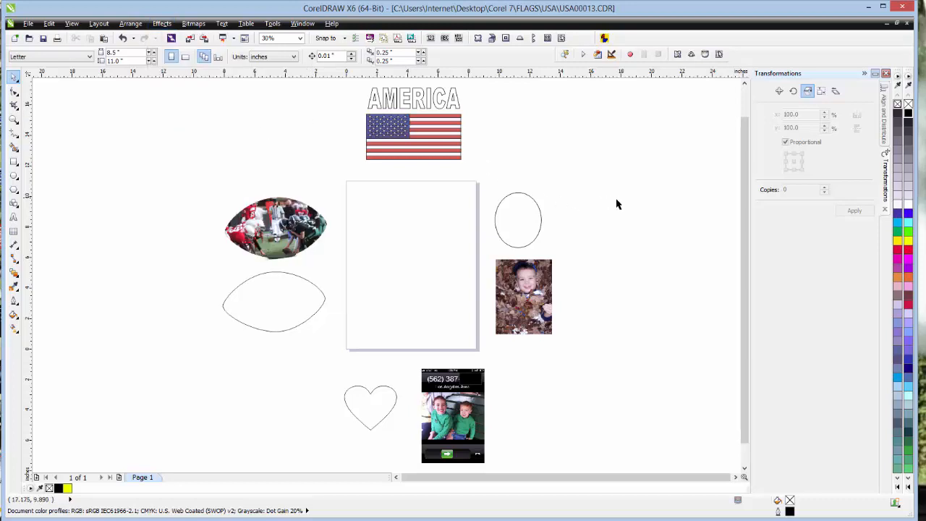
left_click_drag(526, 288, 418, 260)
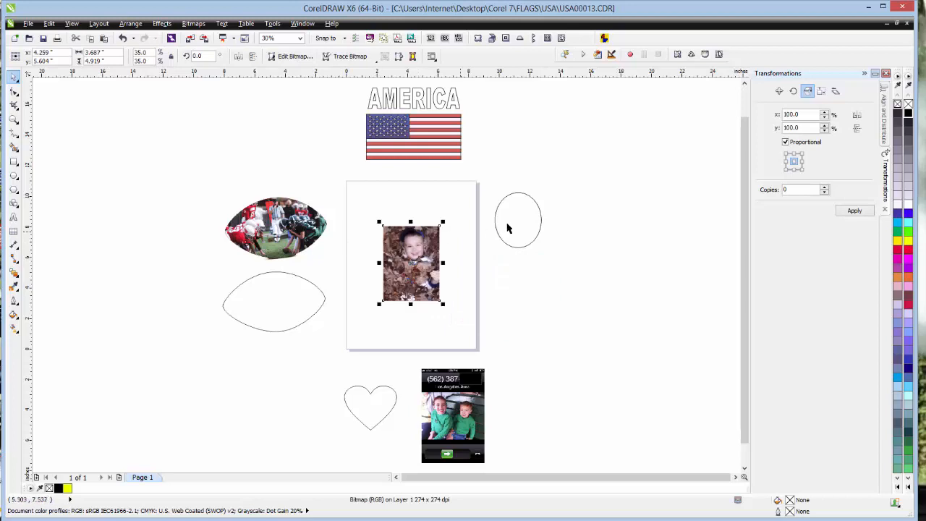
left_click_drag(513, 227, 474, 262)
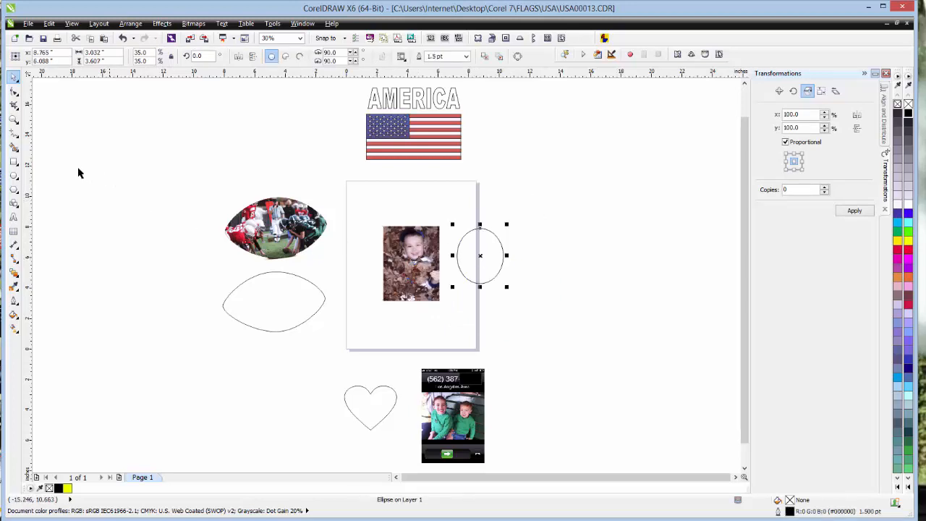
left_click(13, 119)
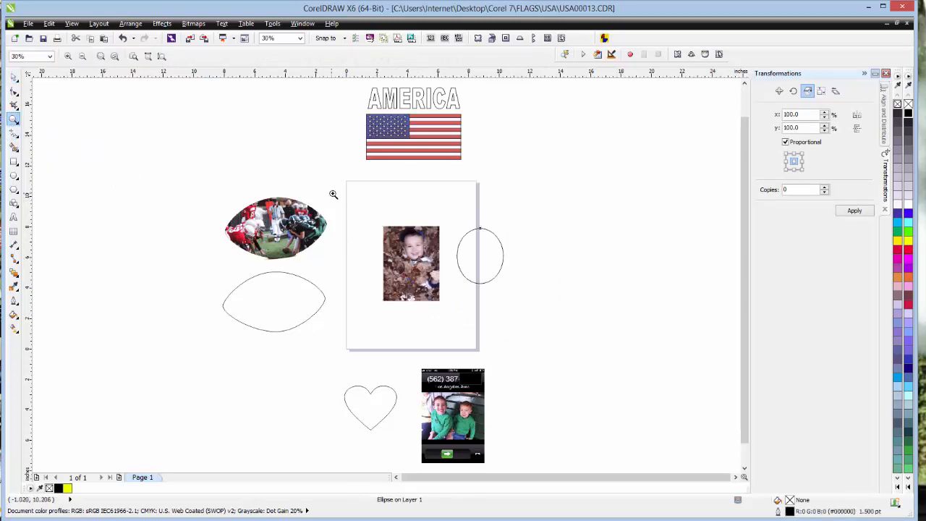
left_click_drag(353, 208, 512, 323)
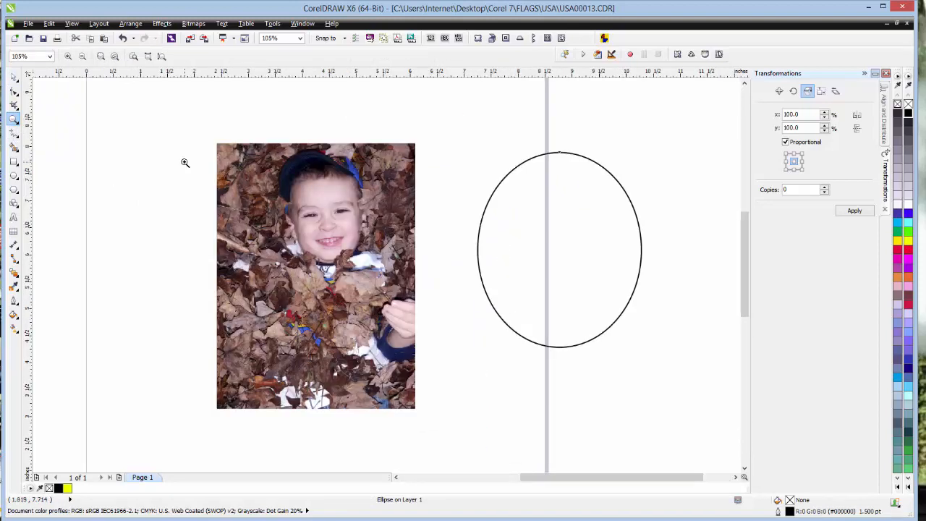
- Draw two trial ellipses beside the photo, about 1.67 by 2.86 inches and 2.41 by 0.46 inches, and delete both
left_click(14, 77)
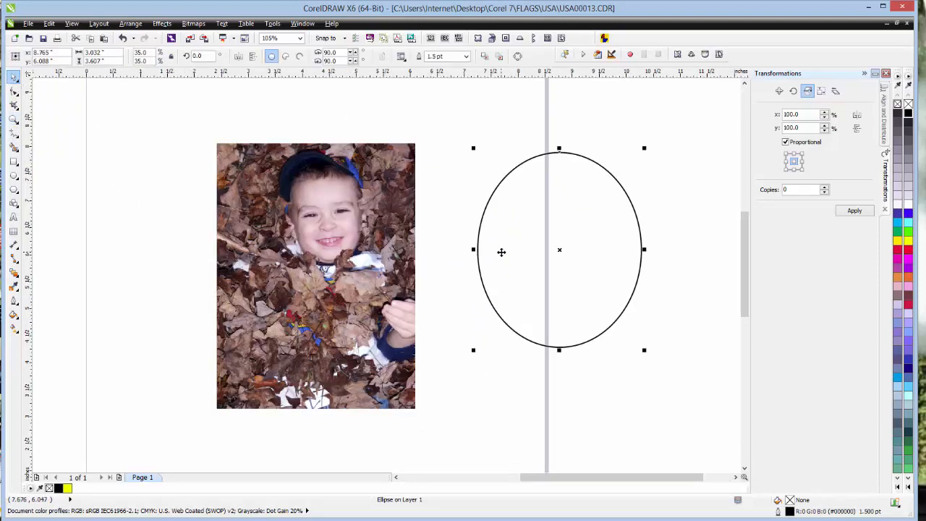
left_click(14, 176)
left_click_drag(108, 162, 206, 325)
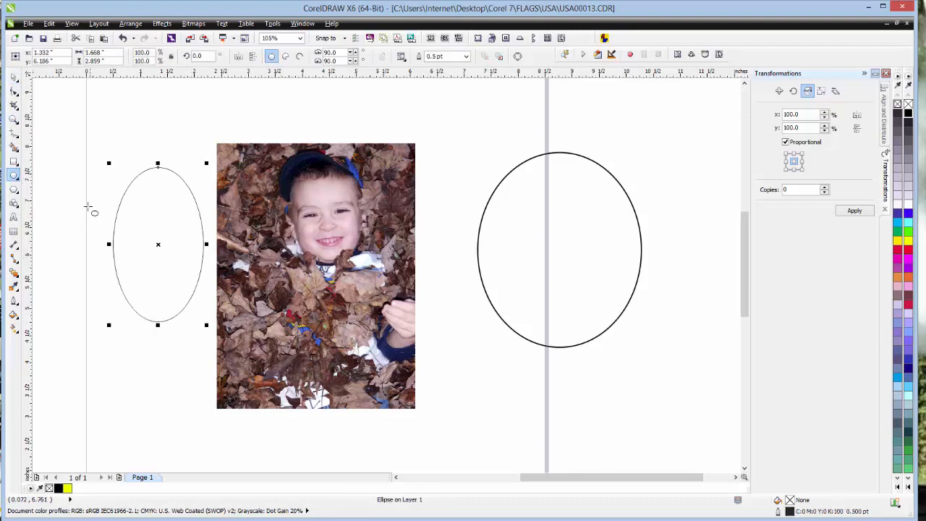
mouse_move(82, 168)
left_mouse_down()
mouse_move(90, 179)
mouse_move(215, 195)
left_mouse_up()
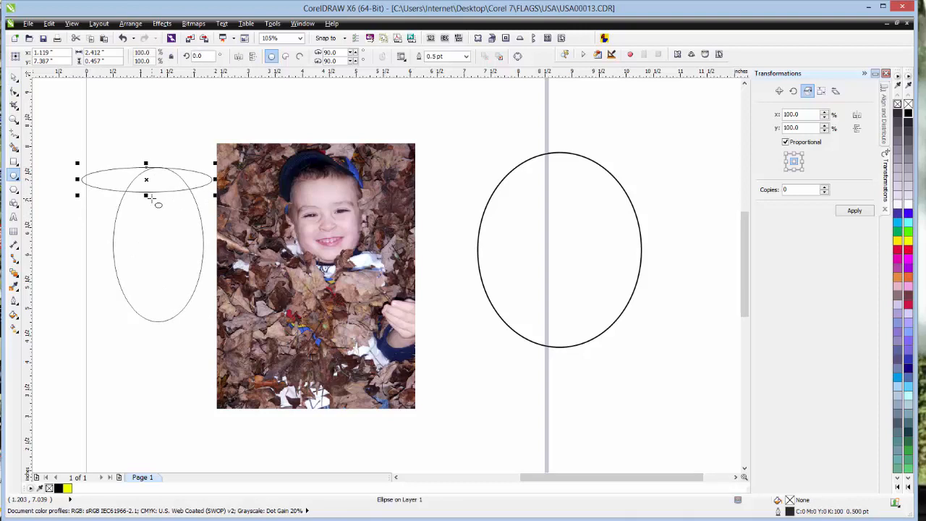
left_click(14, 77)
key("Delete")
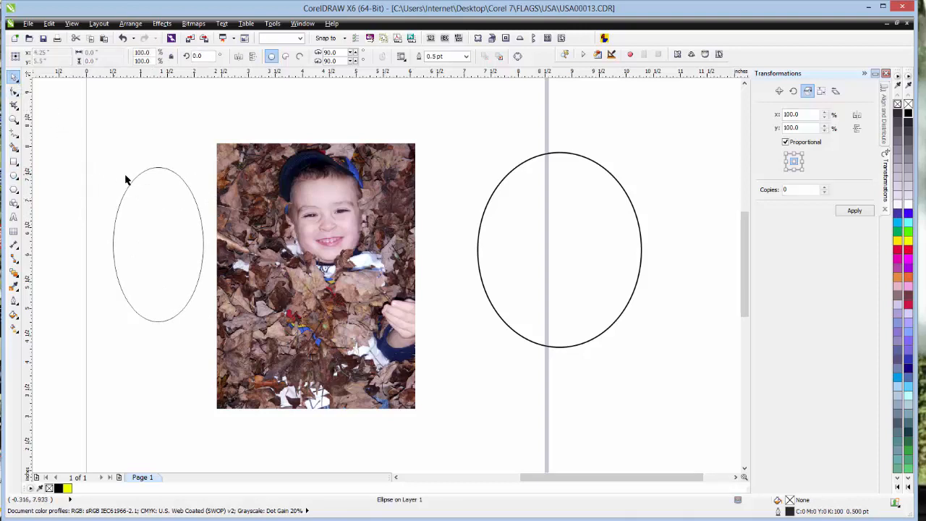
left_click(119, 196)
key("Delete")
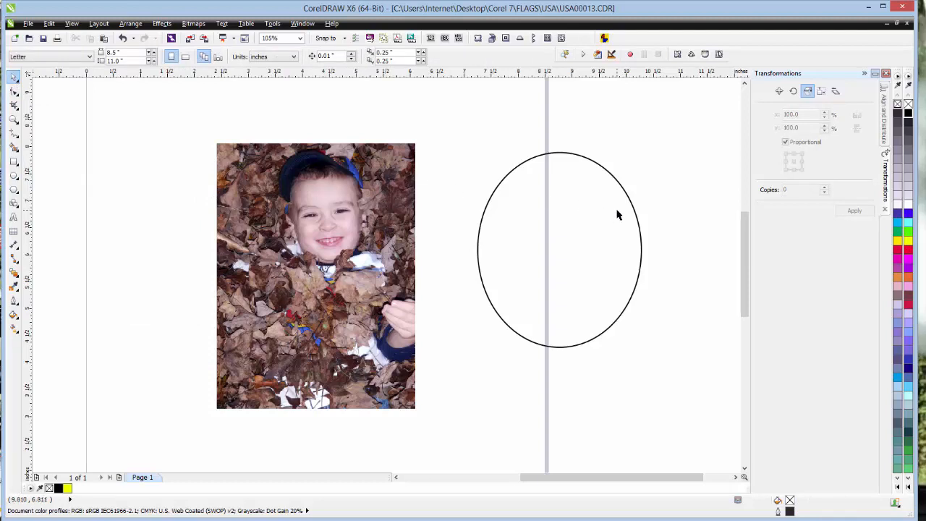
- Position the ellipse over the boy's face and PowerClip the photo inside it
left_click_drag(616, 209, 372, 204)
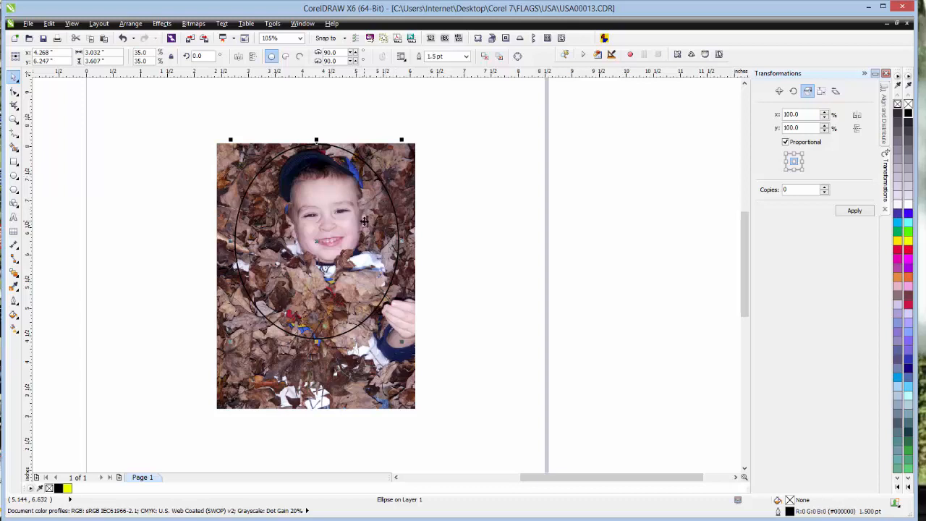
left_click(494, 244)
left_click(392, 367)
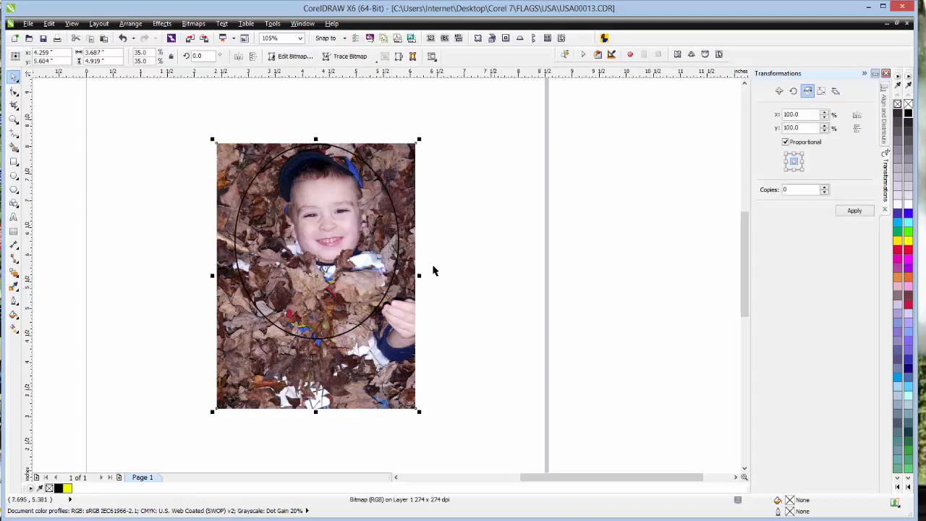
left_click(162, 26)
mouse_move(221, 181)
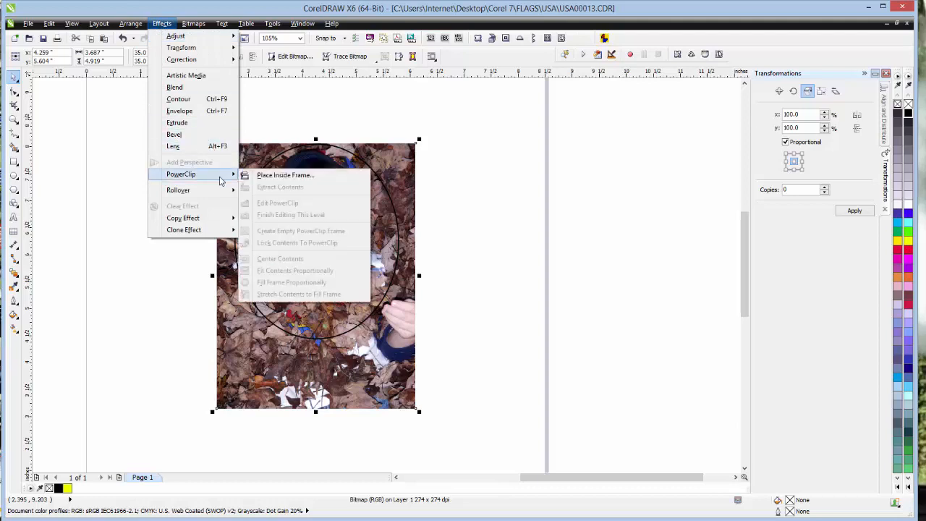
left_click(285, 175)
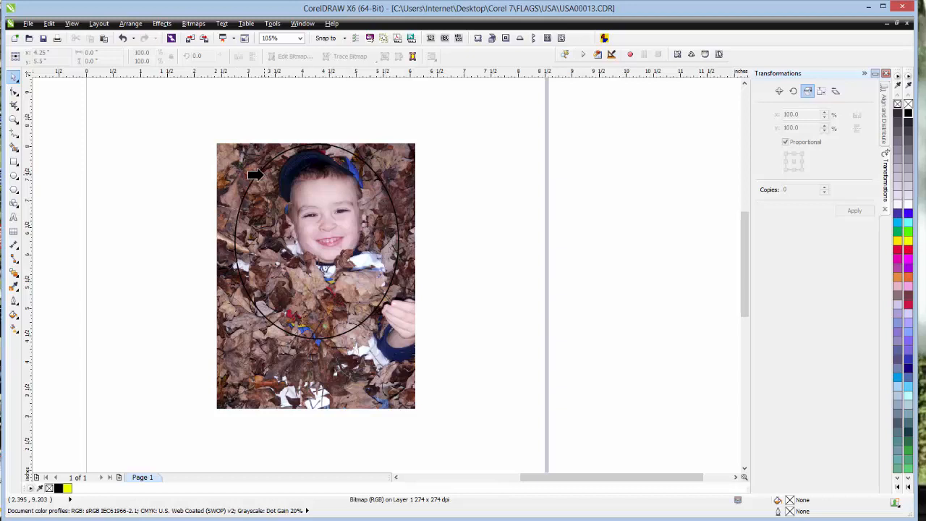
left_click(259, 175)
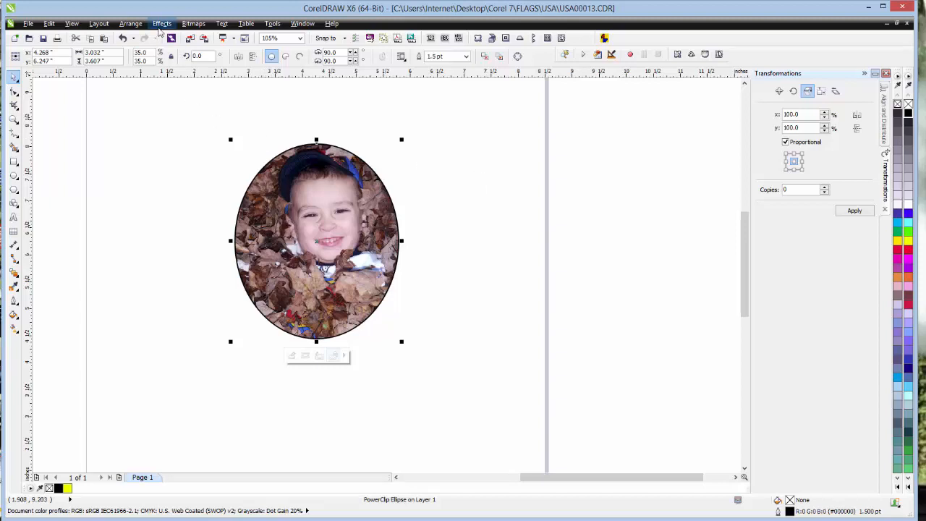
- Edit the PowerClip to shift the photo slightly left within the ellipse, finish editing, and remove the ellipse's outline
left_click(161, 24)
mouse_move(186, 175)
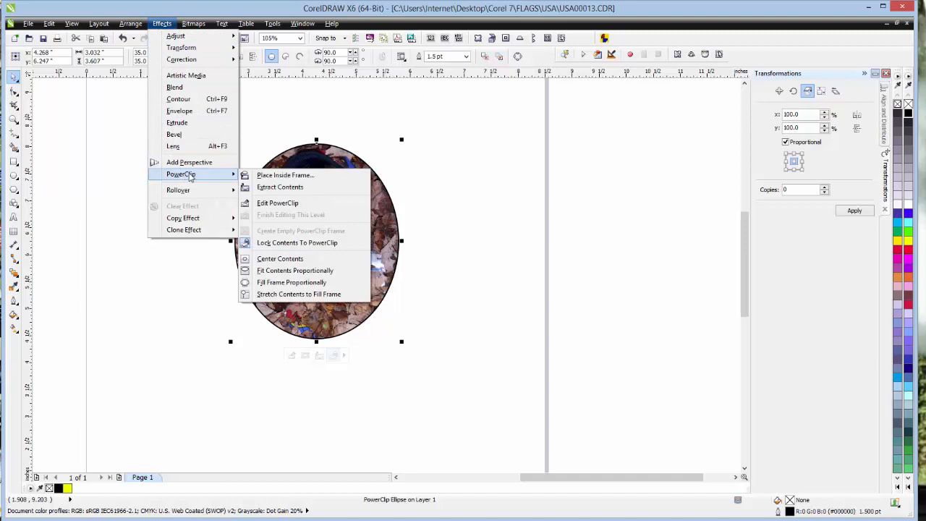
left_click(299, 204)
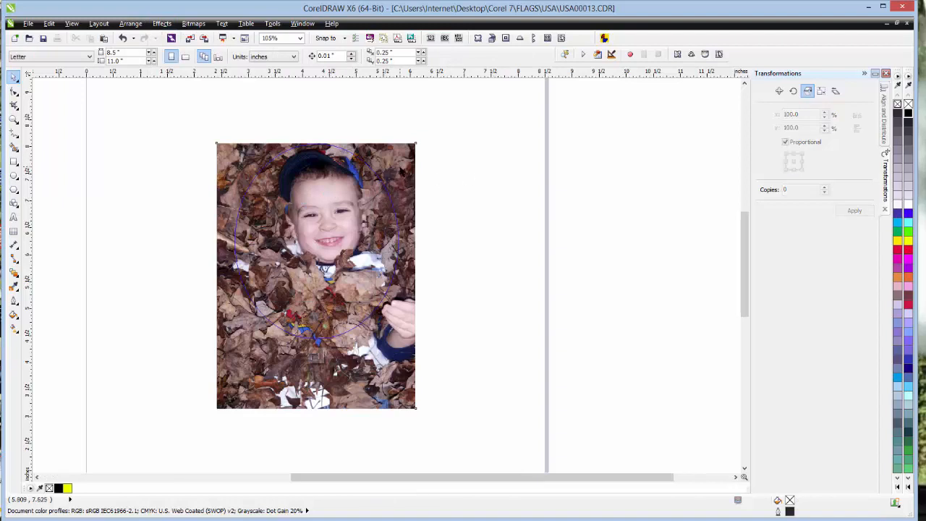
left_click_drag(400, 167, 387, 167)
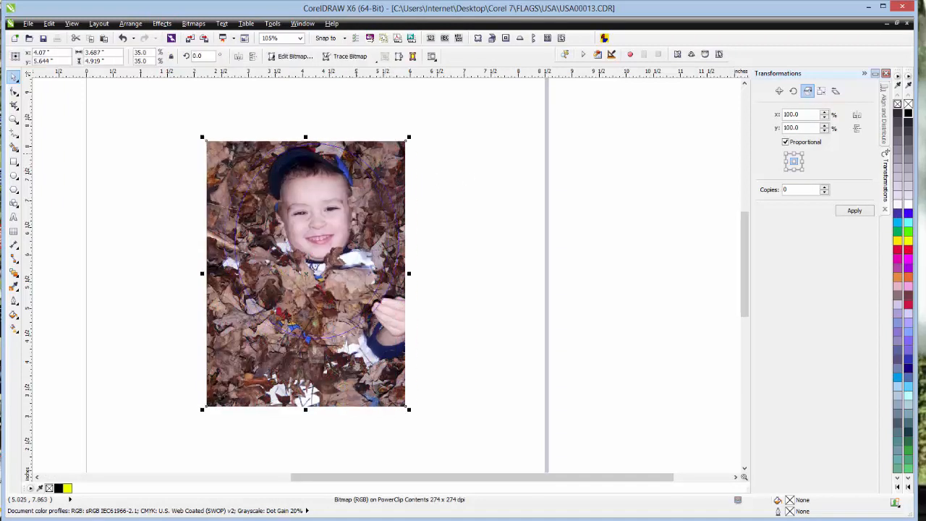
left_click(158, 24)
mouse_move(224, 175)
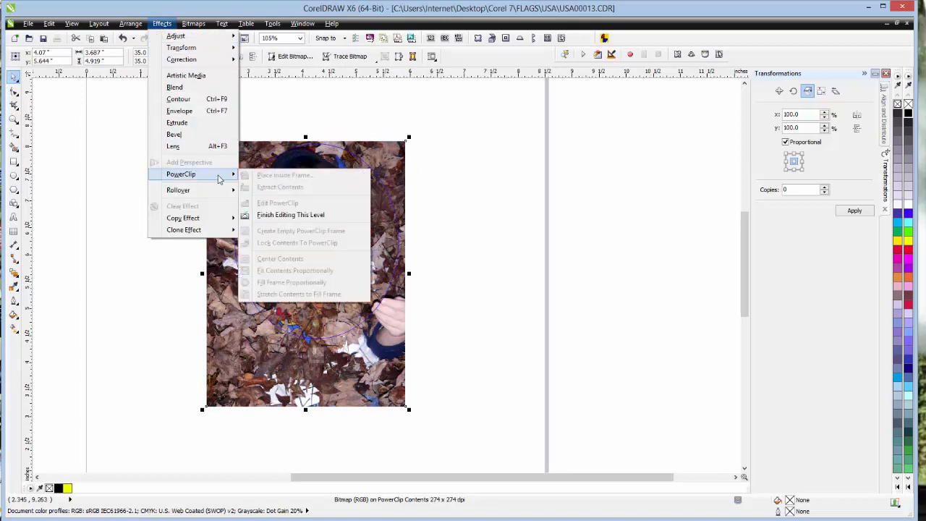
left_click(286, 216)
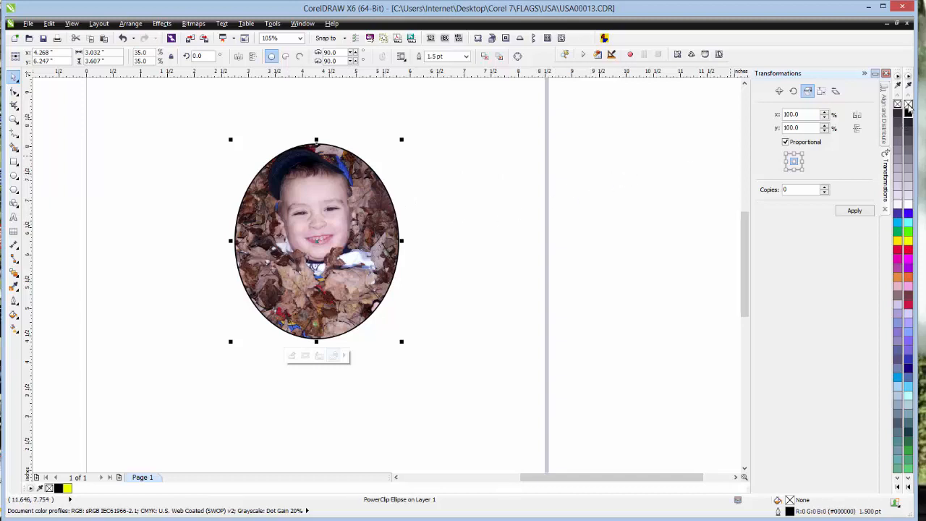
right_click(908, 105)
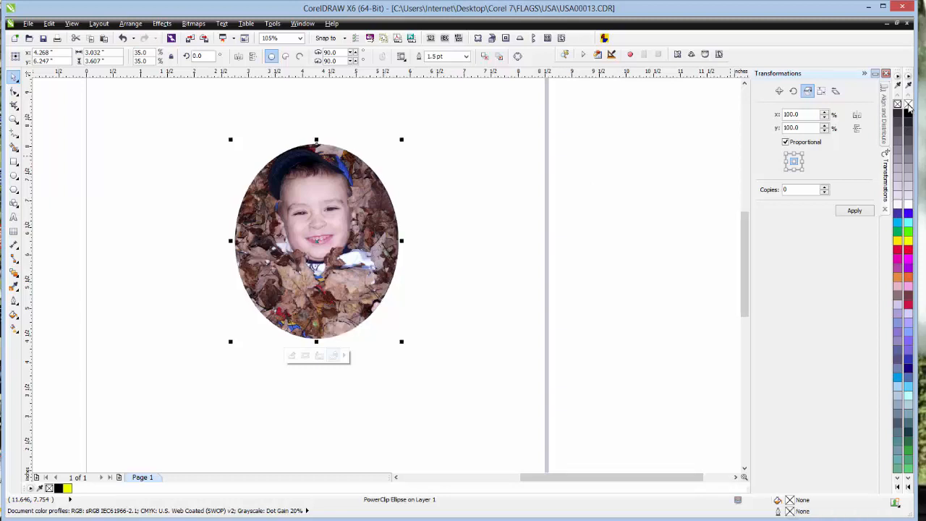
left_click(496, 157)
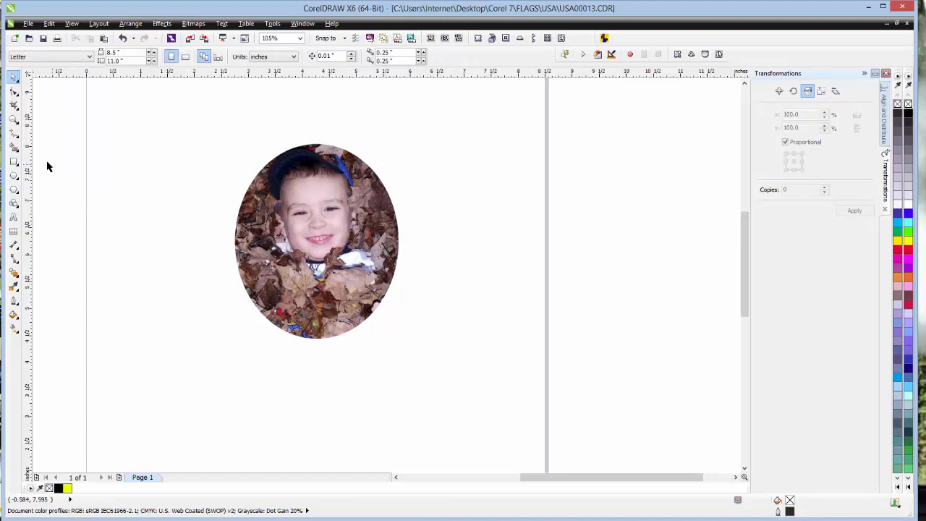
- Draw a rectangle about 4.21 by 3.46 inches beside the oval photo and fill it with black
left_click(14, 162)
left_click_drag(404, 134, 606, 289)
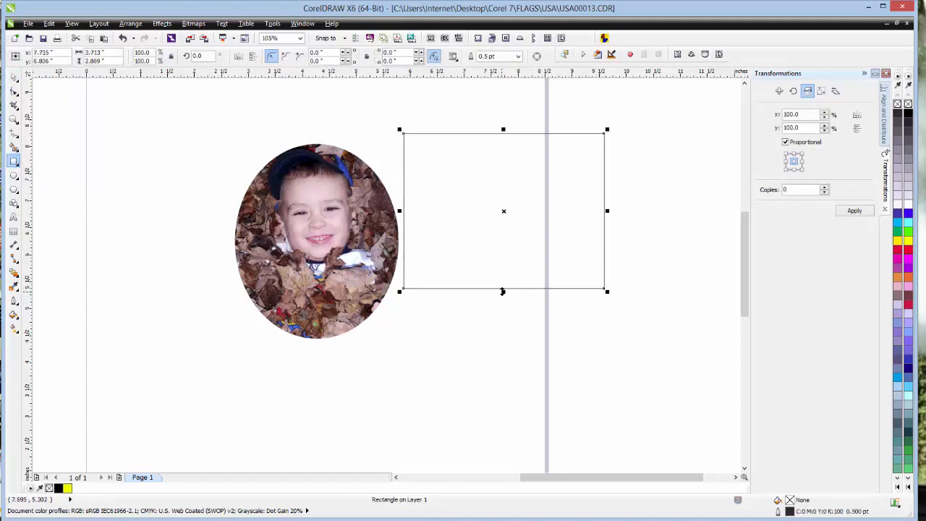
left_click_drag(503, 291, 501, 319)
left_click_drag(606, 226, 633, 225)
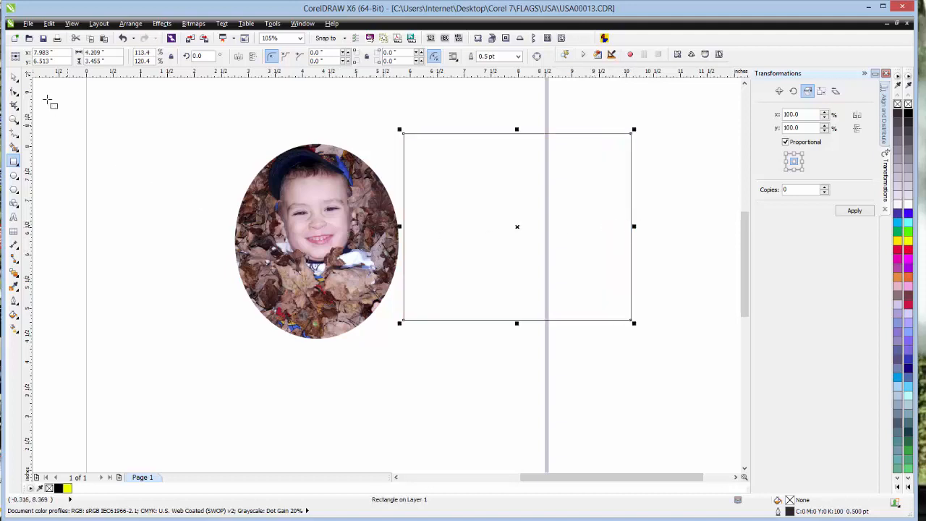
left_click(14, 76)
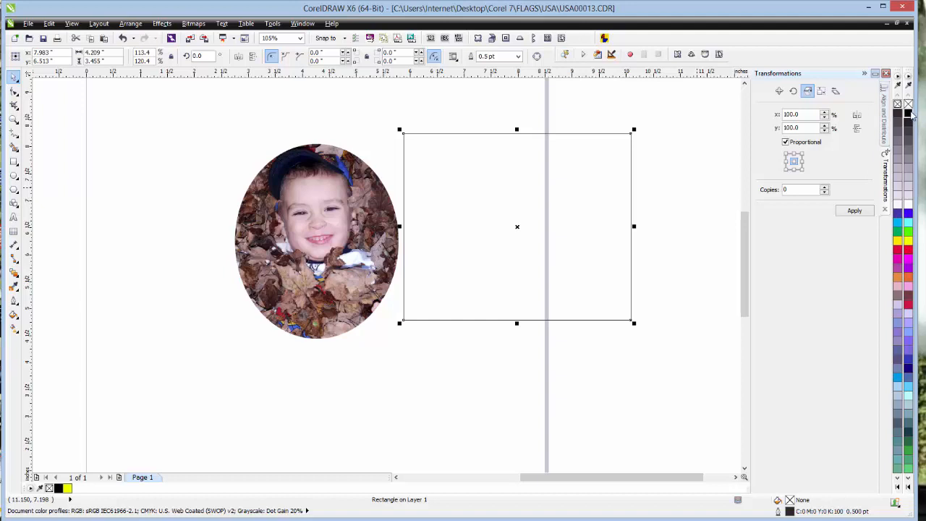
left_click(909, 114)
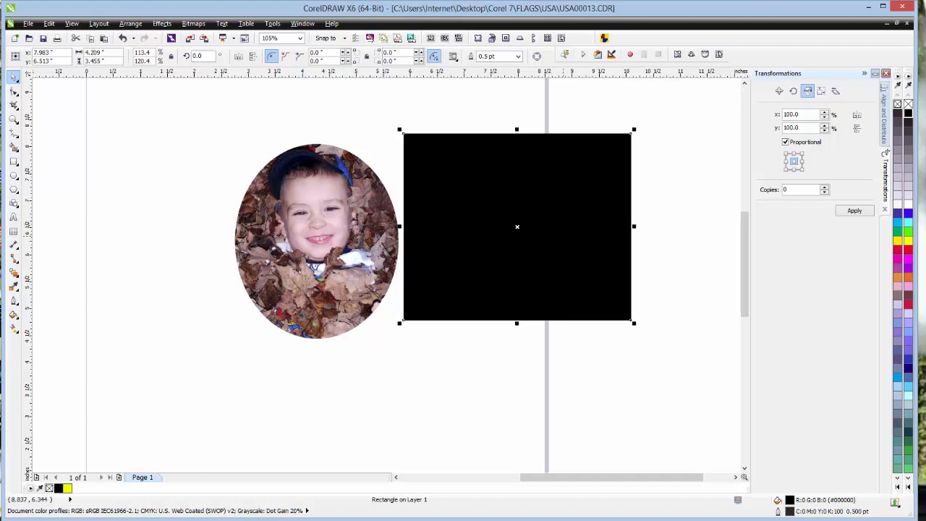
- Send the black rectangle to the back of the page and move the oval photo over it
right_click(566, 237)
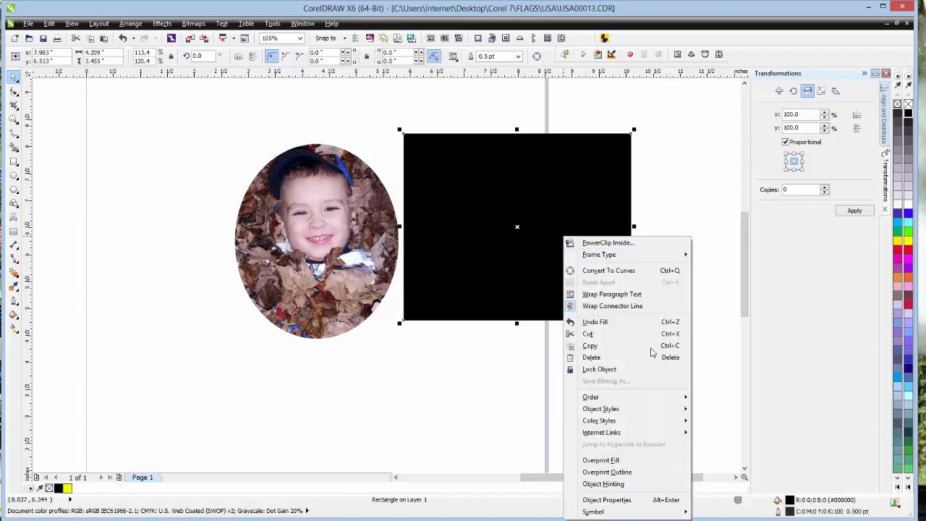
mouse_move(646, 397)
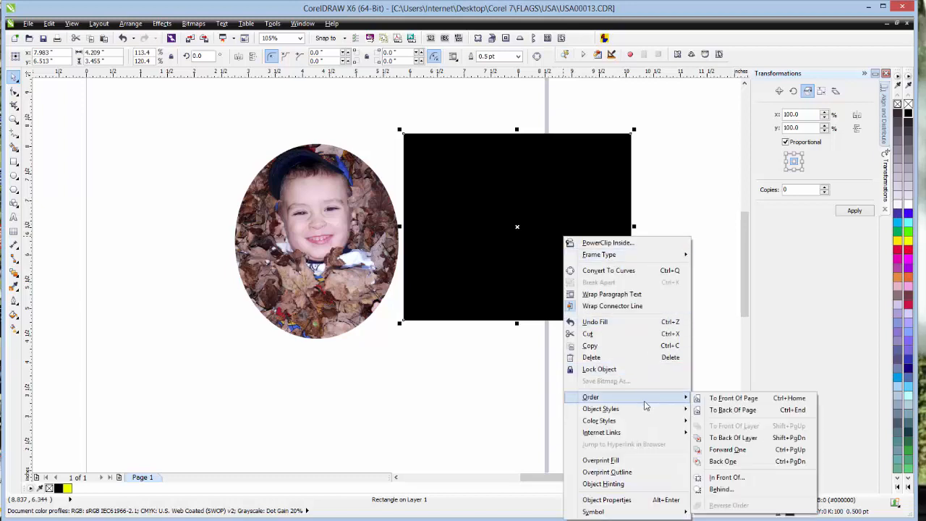
left_click(722, 409)
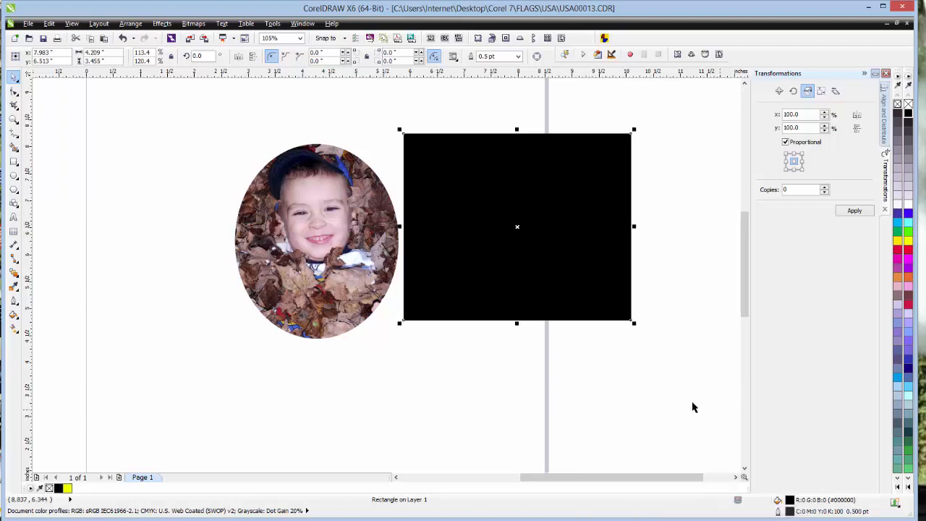
left_click(245, 143)
left_click(329, 227)
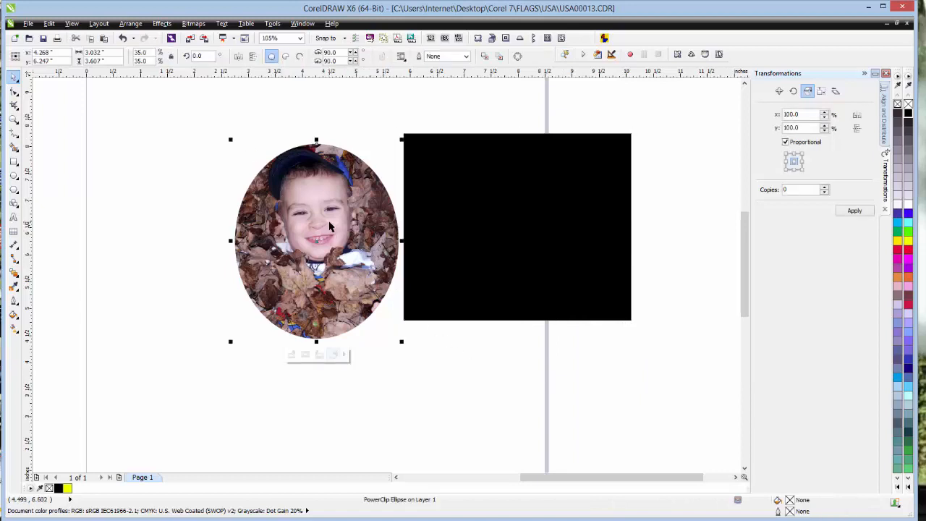
left_click_drag(329, 228, 524, 223)
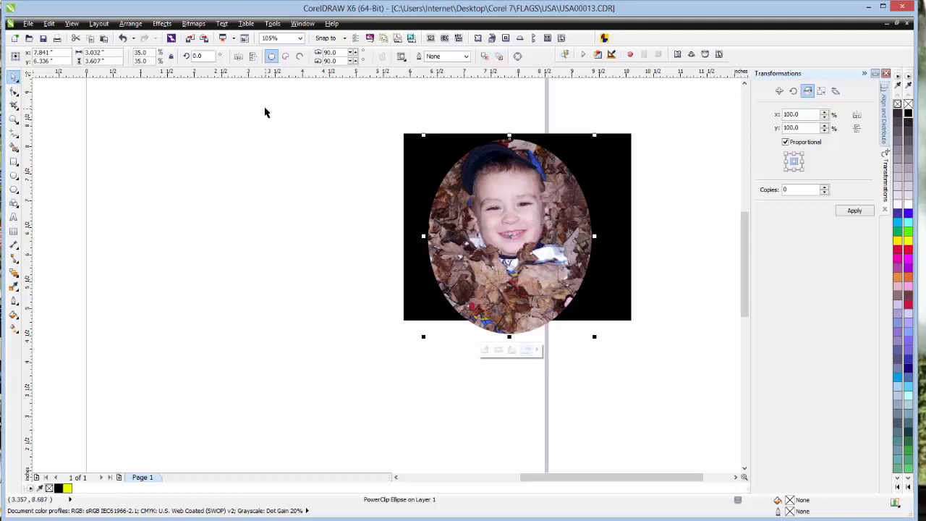
- Convert the PowerClipped oval photo to a 300 dpi bitmap in RGB Color (24-bit) with anti-aliasing and a transparent background
left_click(196, 24)
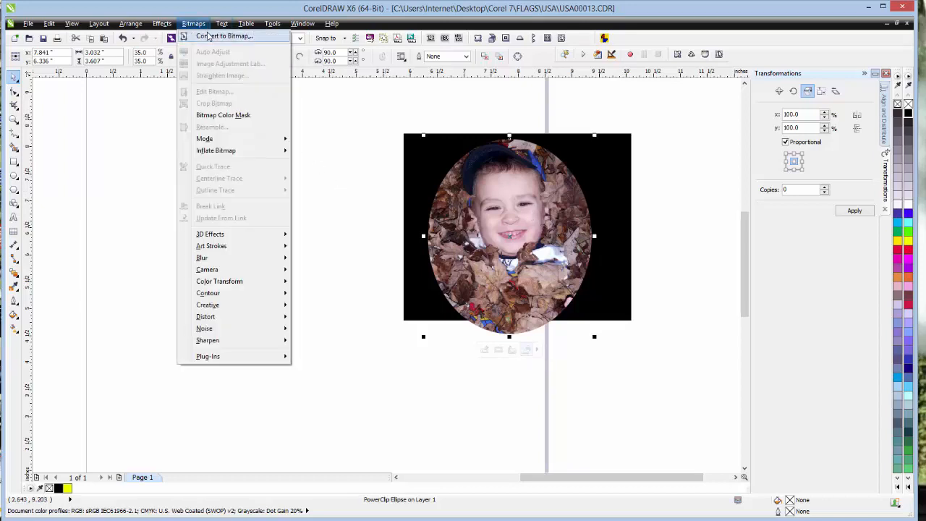
left_click(218, 36)
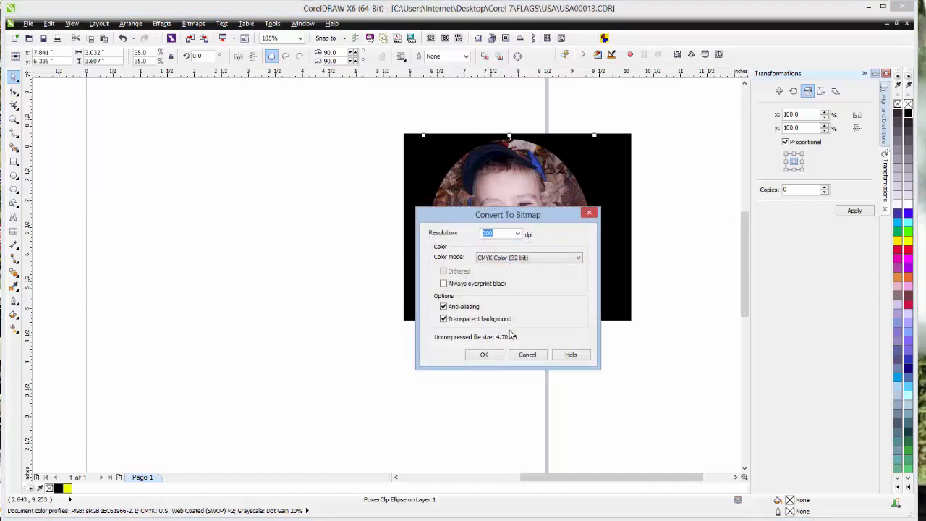
left_click(516, 259)
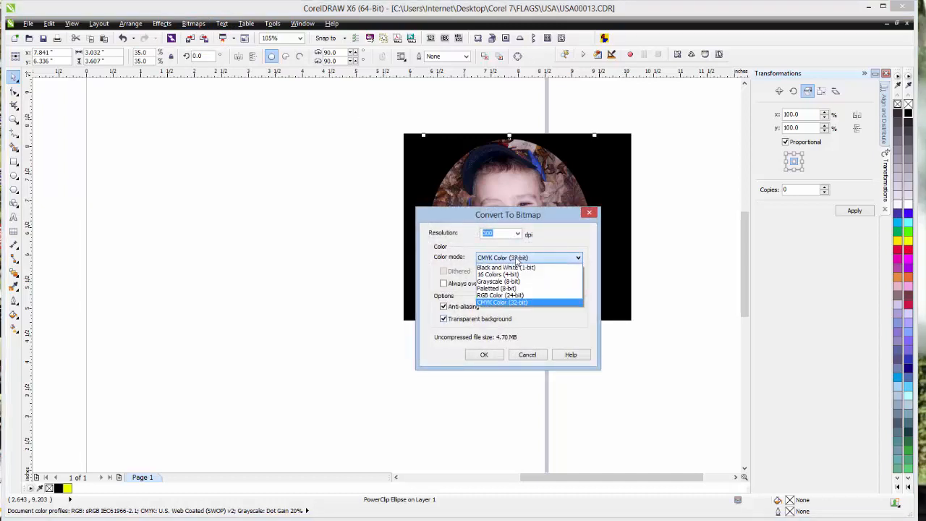
left_click(517, 296)
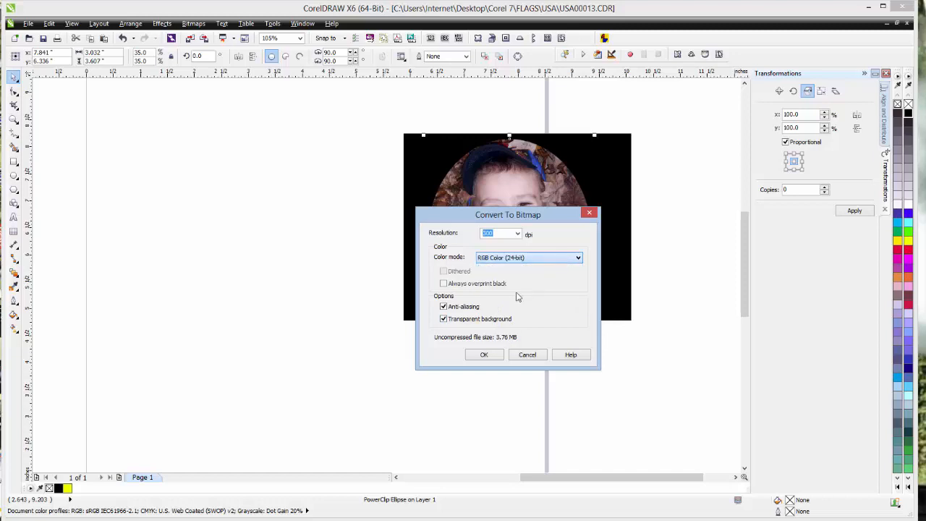
left_click(484, 354)
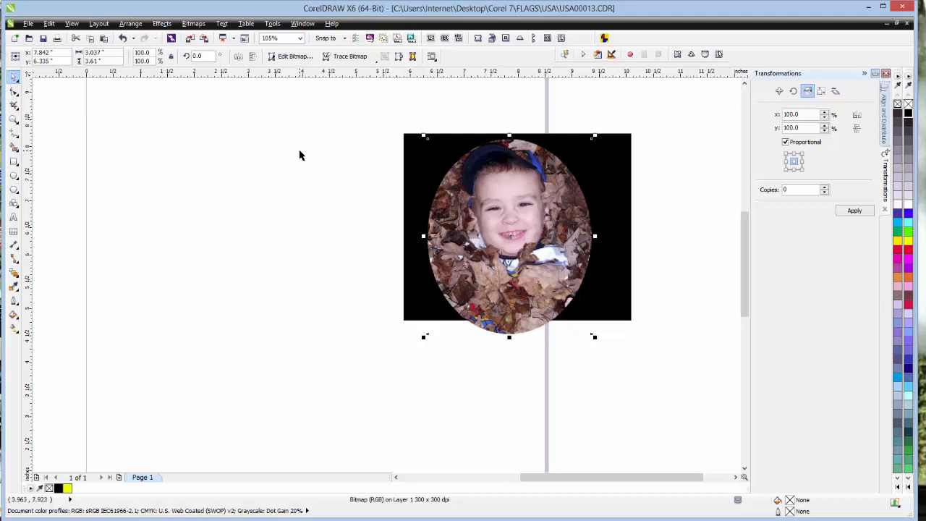
- Start the Vignette effect on the oval bitmap, set its color to Black and preview it with the face uncovered
left_click(193, 24)
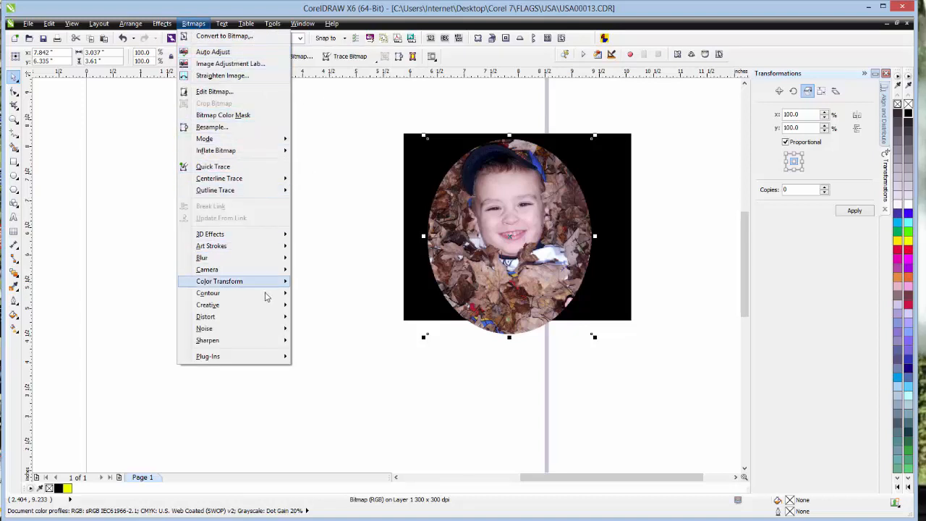
mouse_move(266, 306)
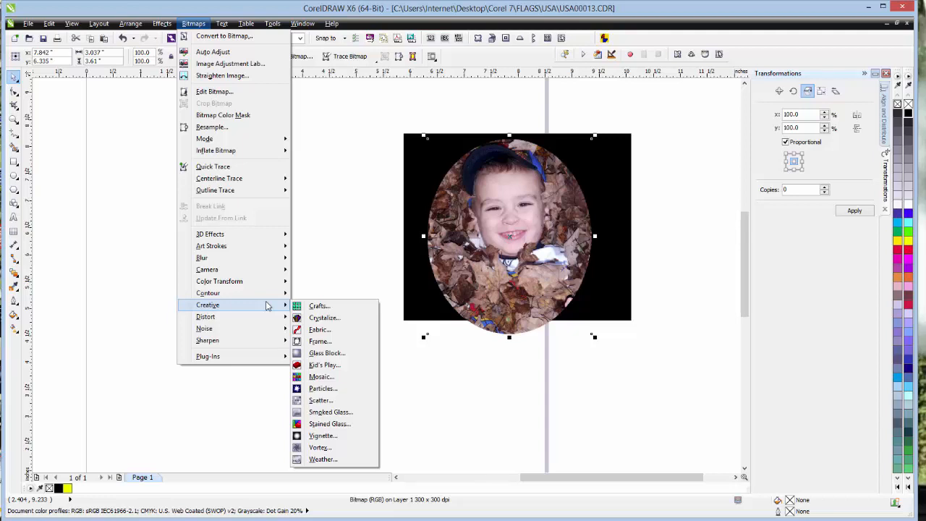
left_click(340, 440)
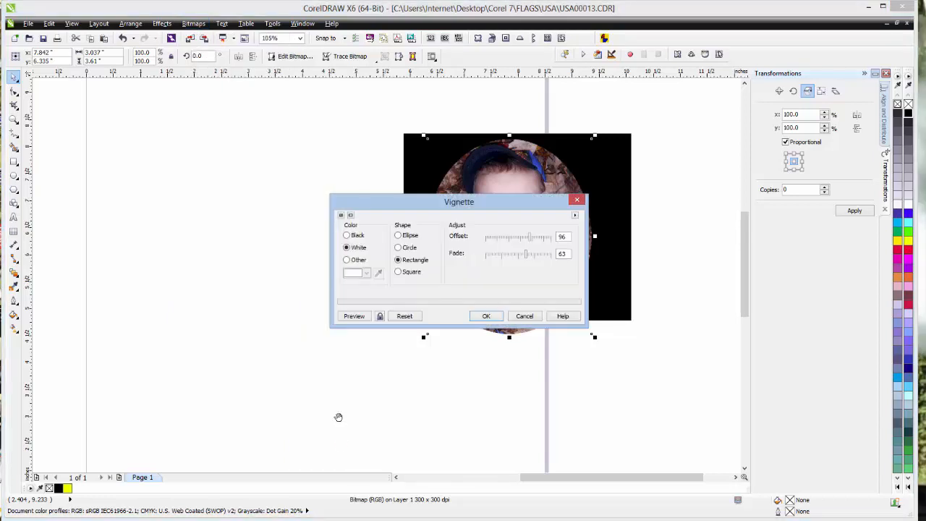
left_click_drag(406, 210, 407, 312)
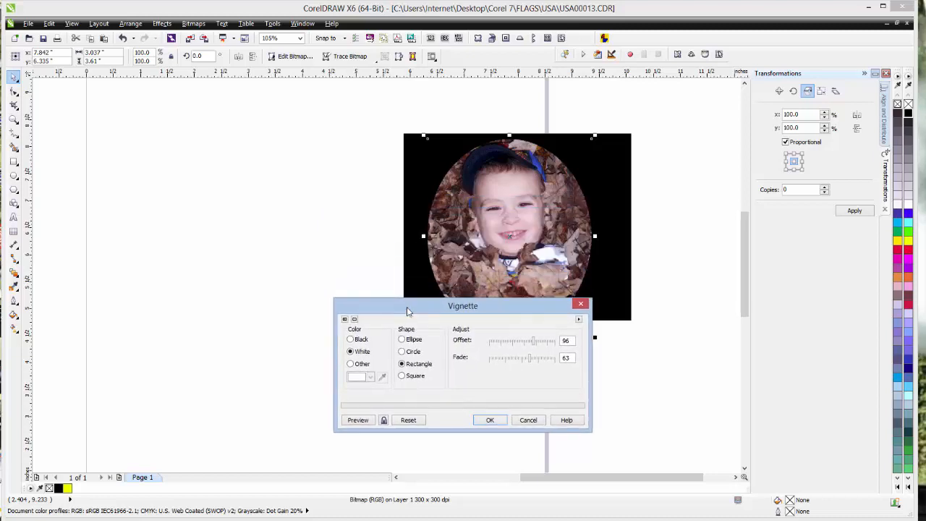
left_click(351, 339)
left_click(364, 422)
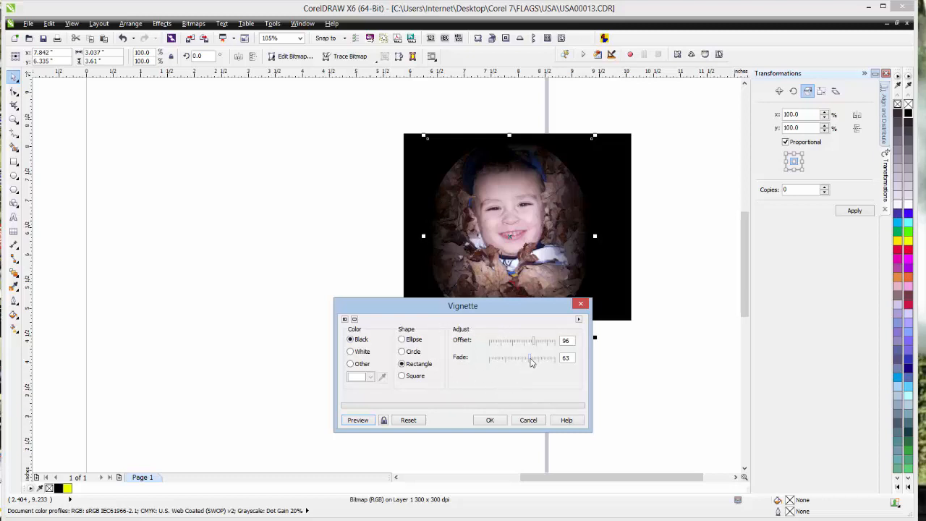
- Set the vignette's fade to 39 and its offset to 64, previewing each change
left_click_drag(532, 362, 516, 362)
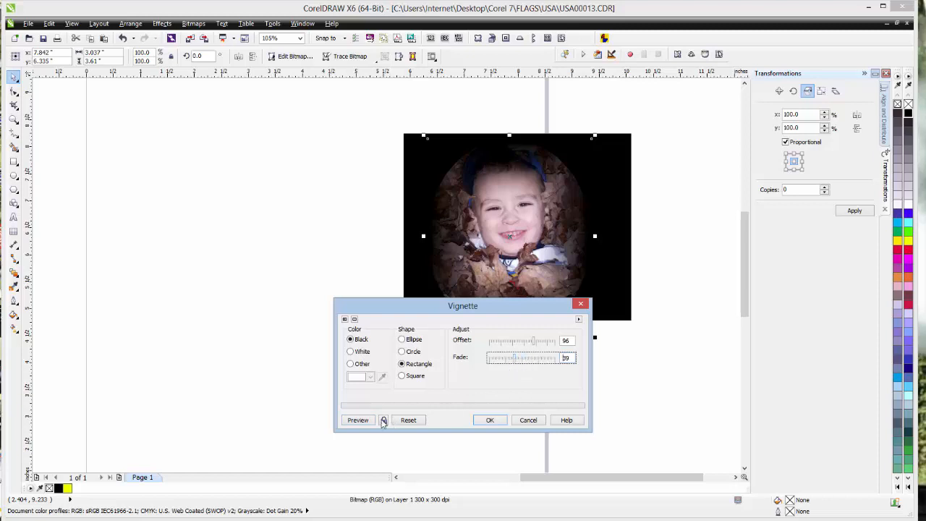
left_click(359, 421)
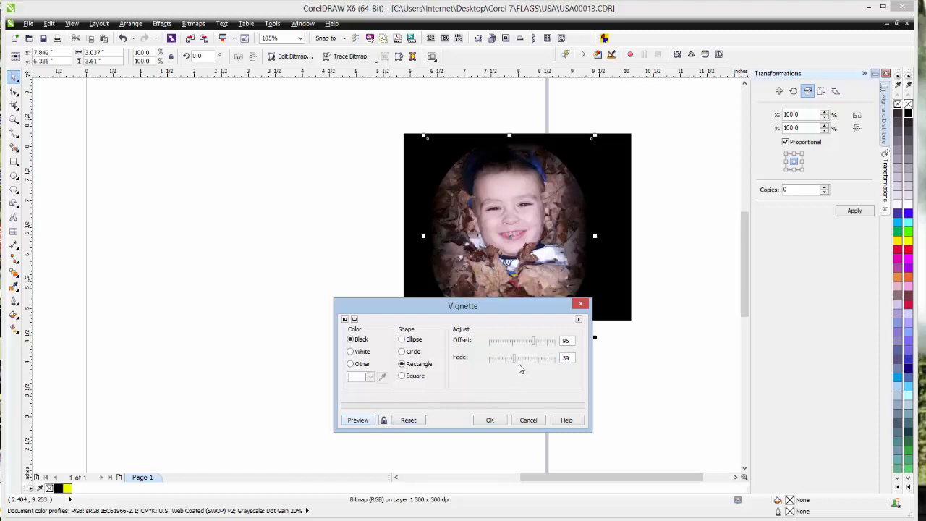
left_click_drag(534, 346, 519, 341)
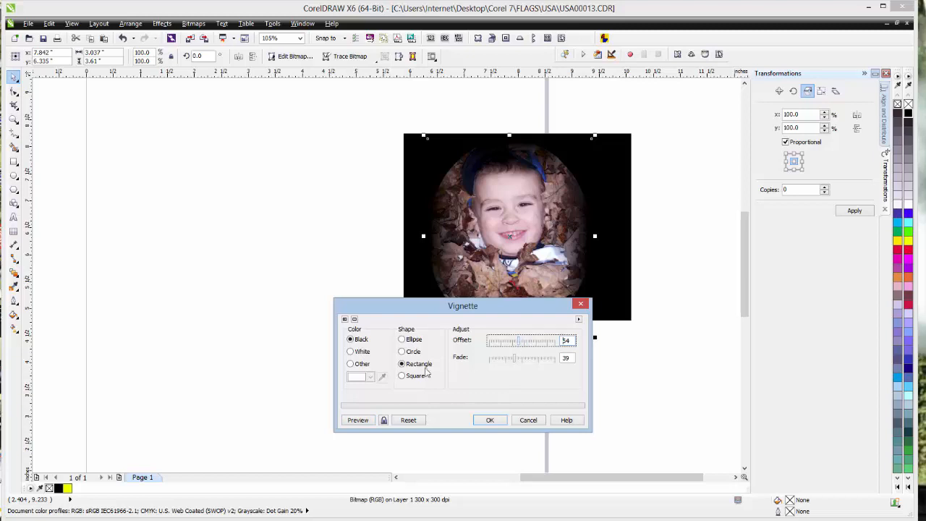
left_click(355, 421)
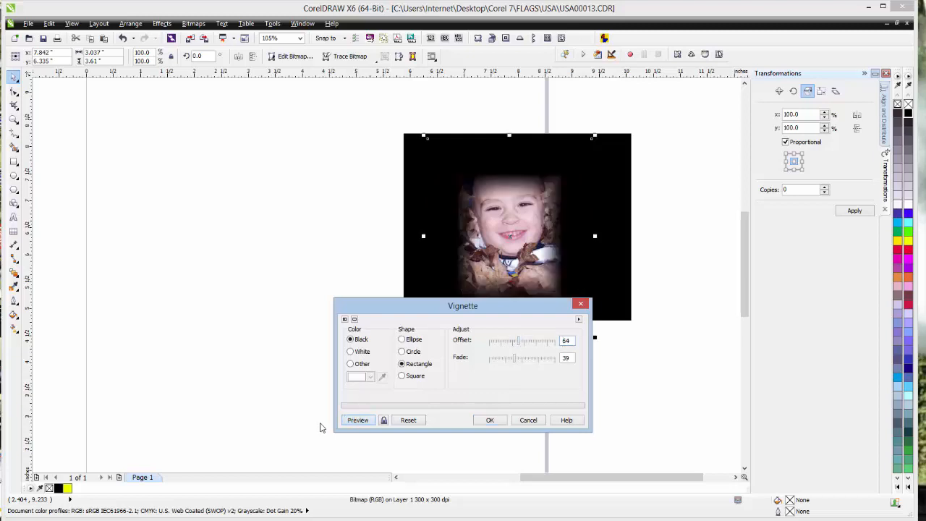
- Set the vignette's offset to 123, change its shape to Ellipse and preview it
left_click_drag(526, 346, 548, 345)
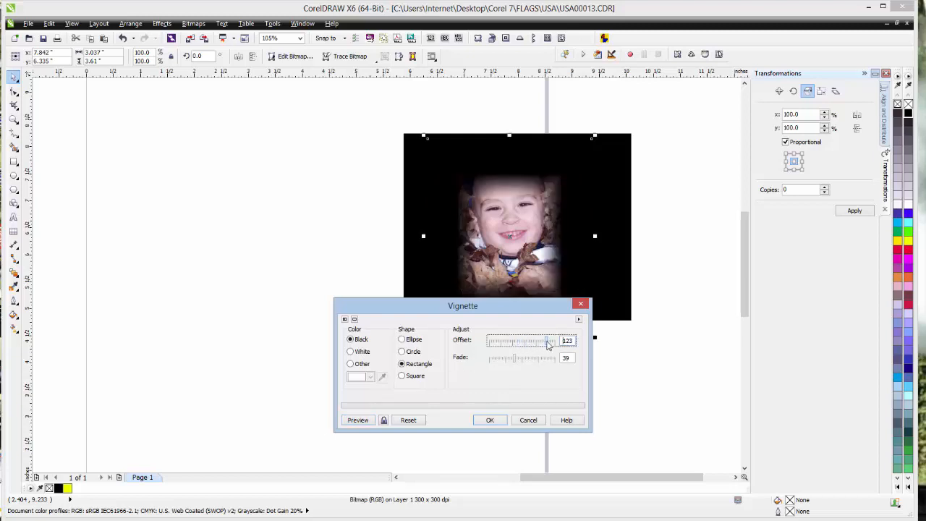
left_click(404, 341)
left_click(370, 421)
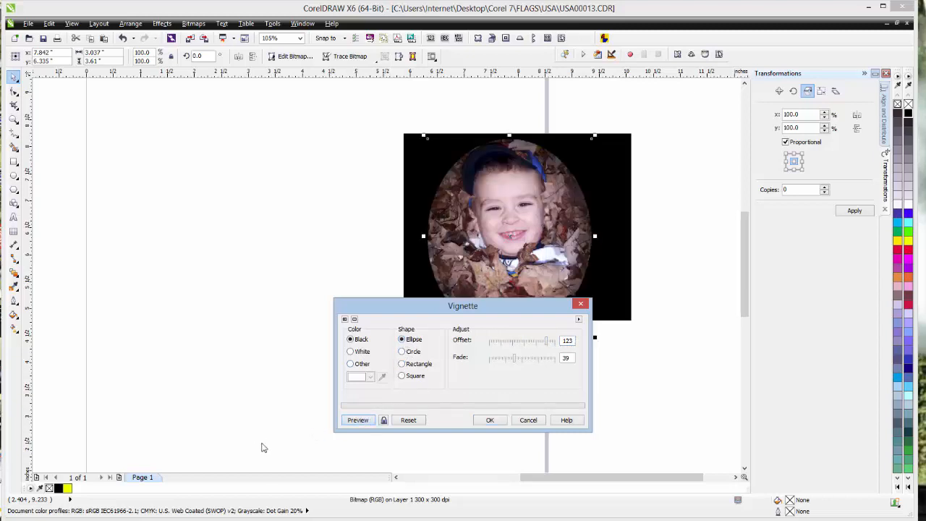
- Set the vignette's offset to 90, preview it and apply the effect to the oval bitmap
left_click_drag(549, 345, 531, 343)
left_click(361, 421)
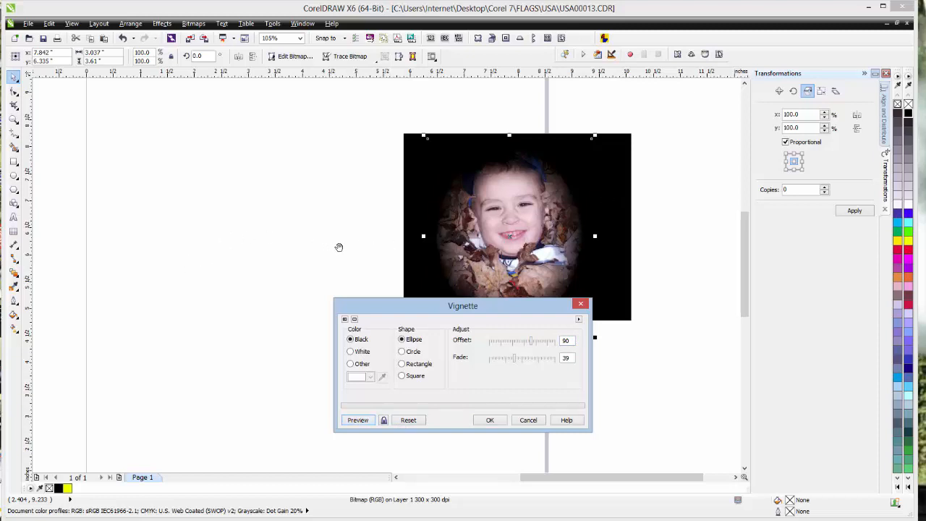
left_click(502, 424)
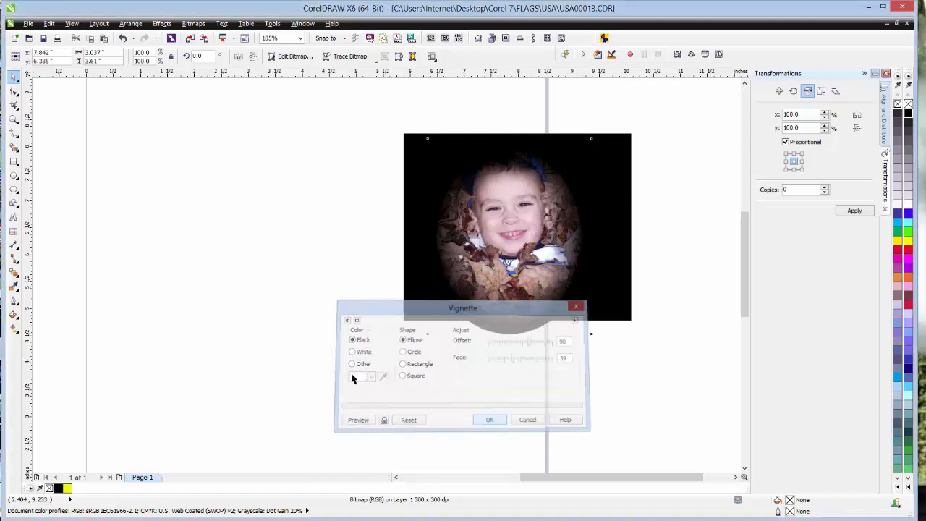
- Move the phone-screen picture of the two boys from below the page onto the page
left_click(14, 119)
left_click(82, 55)
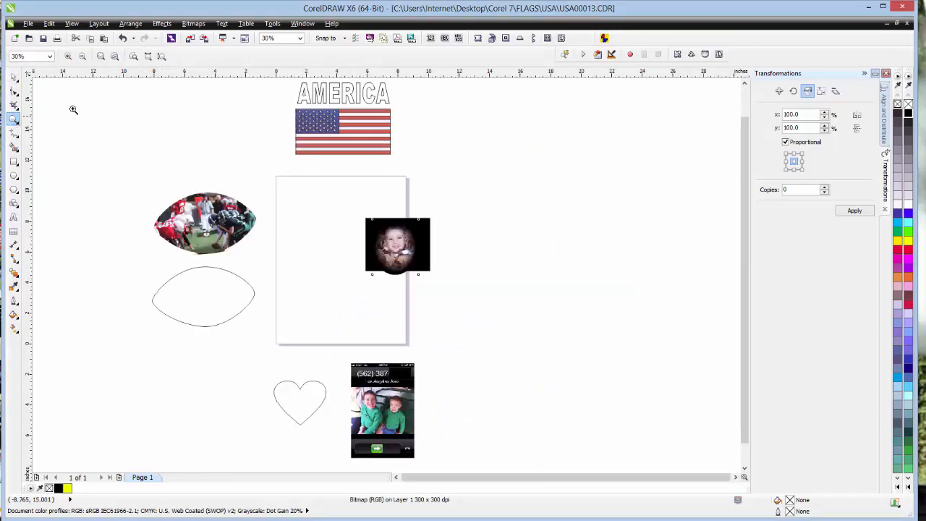
left_click(13, 77)
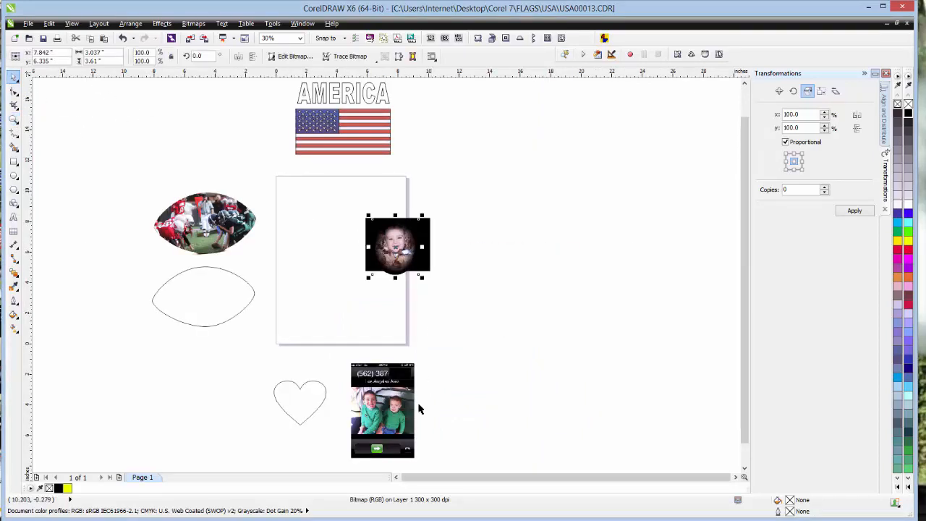
left_click_drag(398, 389, 342, 246)
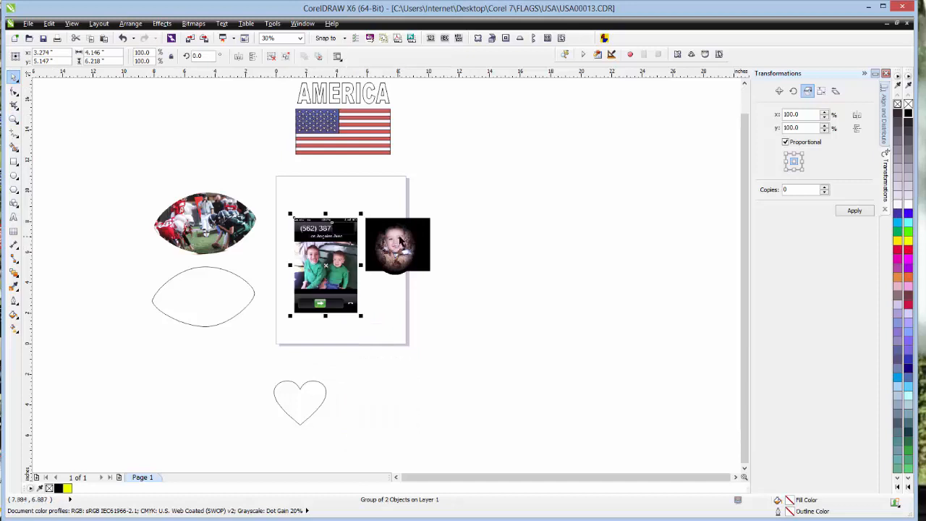
- Move the vignetted oval and its black rectangle off the right side of the page, and place the heart beside the phone-screen picture
left_click_drag(368, 210, 467, 312)
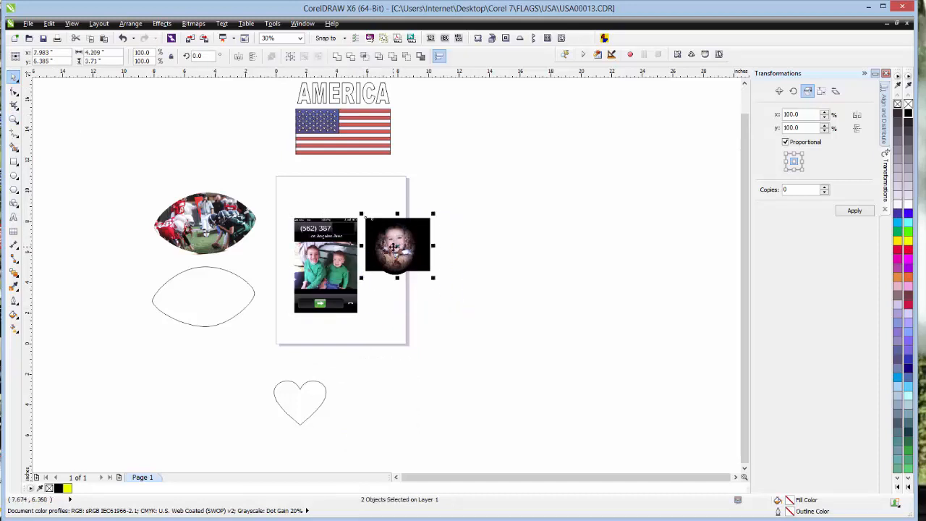
left_click_drag(395, 247, 491, 250)
left_click_drag(322, 382, 378, 279)
left_click_drag(297, 396, 375, 275)
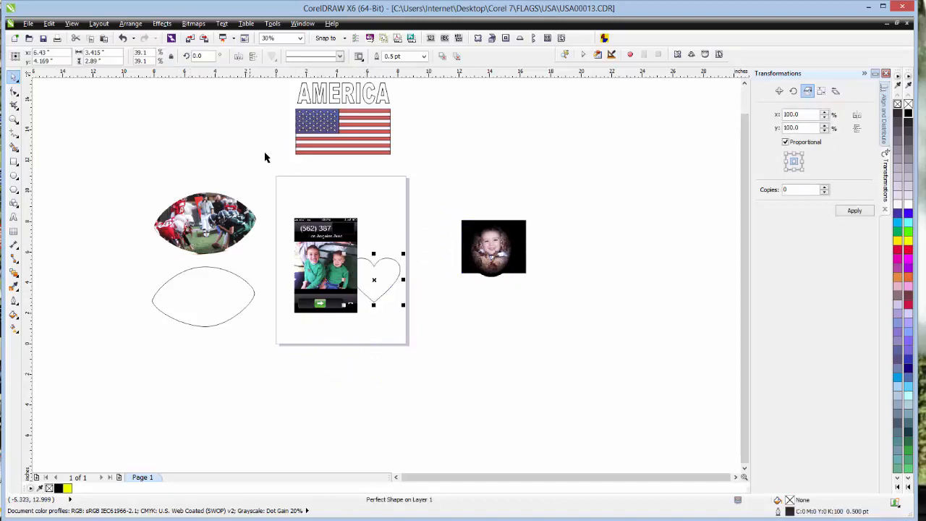
- Draw a basic heart shape about 3.3 by 3.2 inches above the football photo, and delete it
left_click(14, 202)
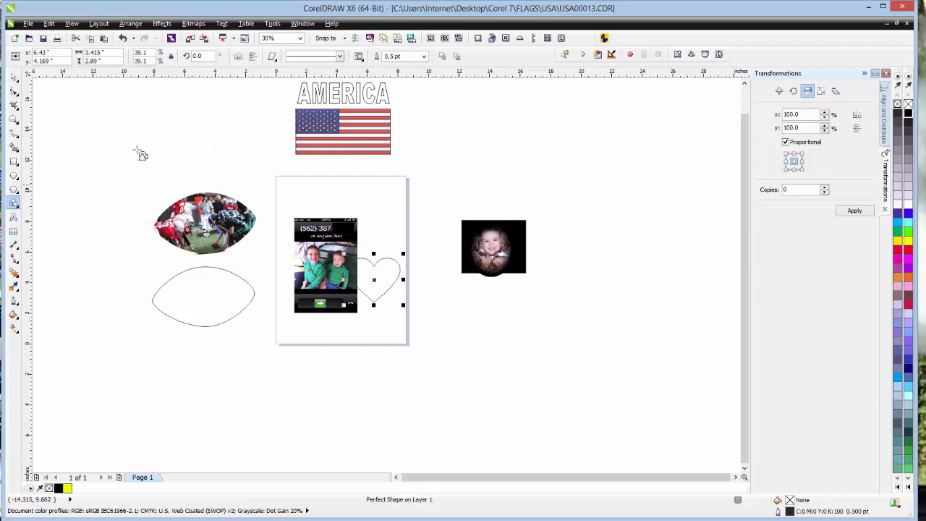
left_click(272, 57)
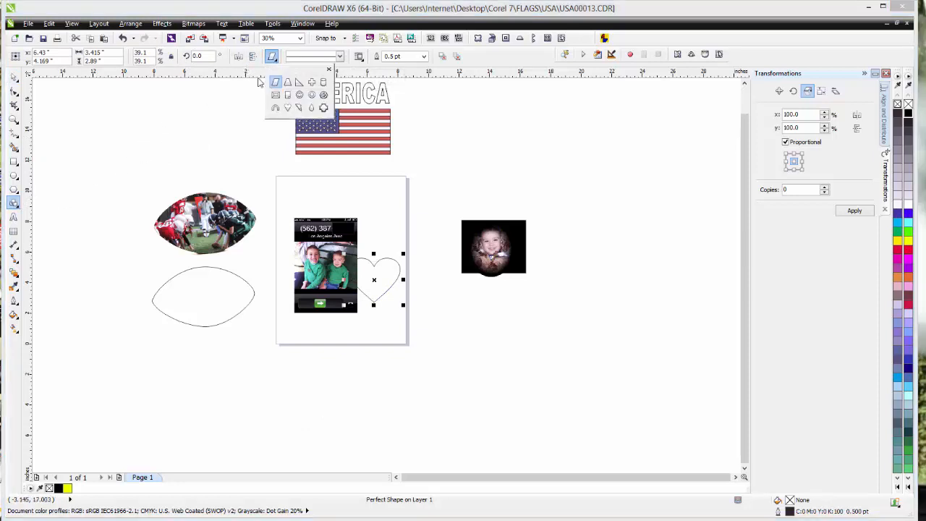
left_click(288, 107)
left_click_drag(202, 131, 259, 187)
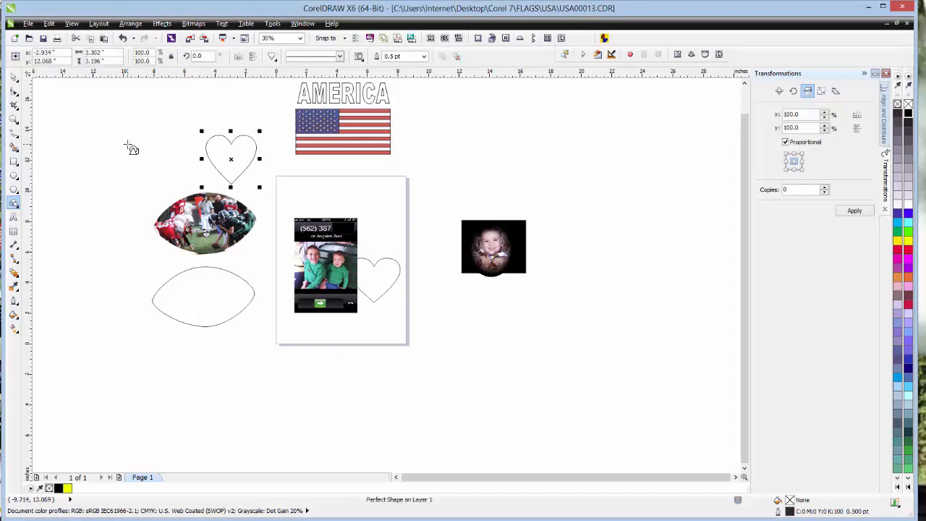
key("Delete")
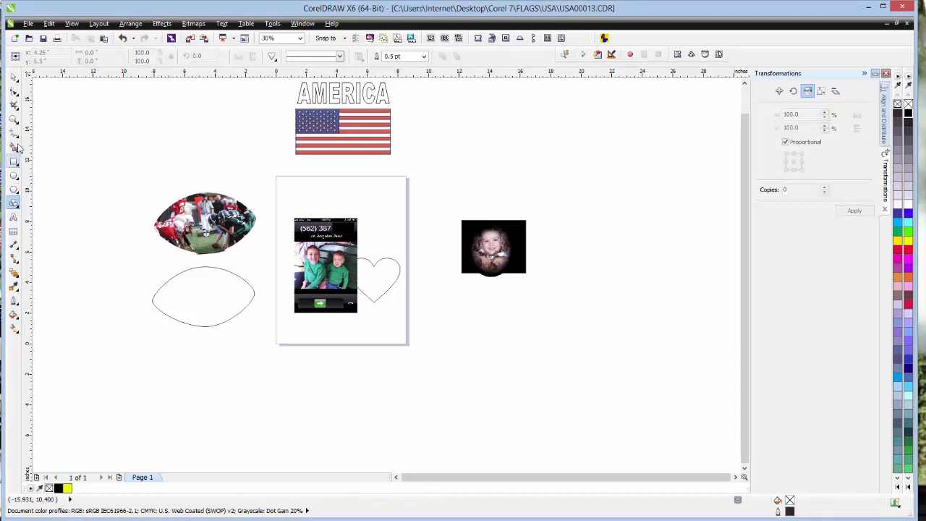
- Shift the heart slightly up toward the phone-screen picture and send the picture to the back of the page
left_click(14, 119)
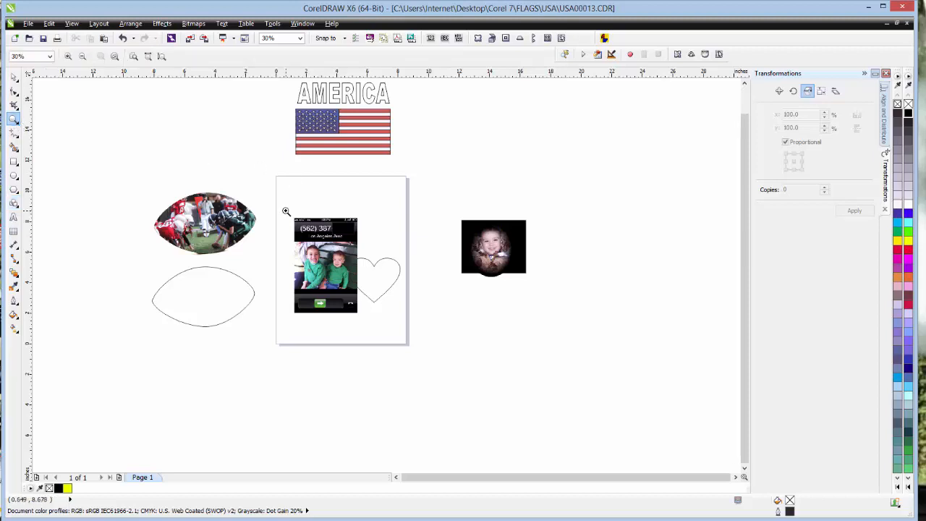
left_click_drag(286, 210, 401, 325)
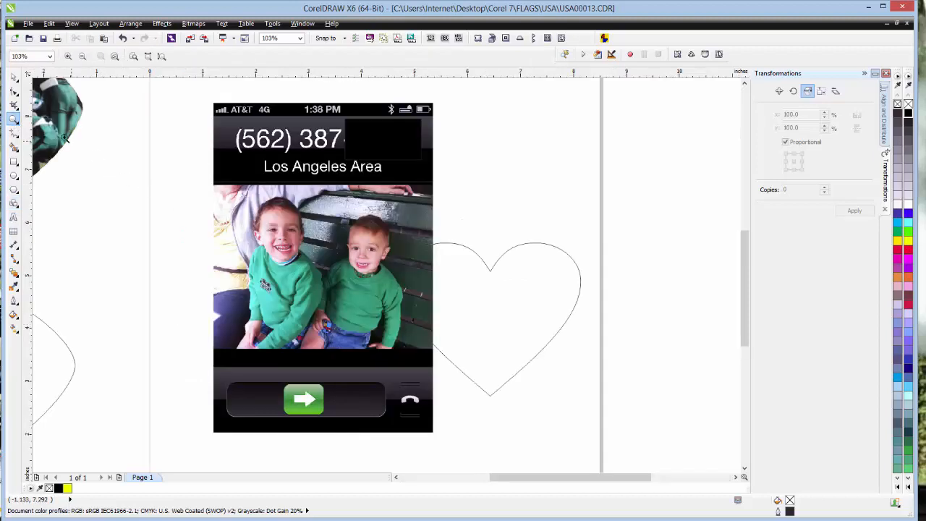
left_click(14, 76)
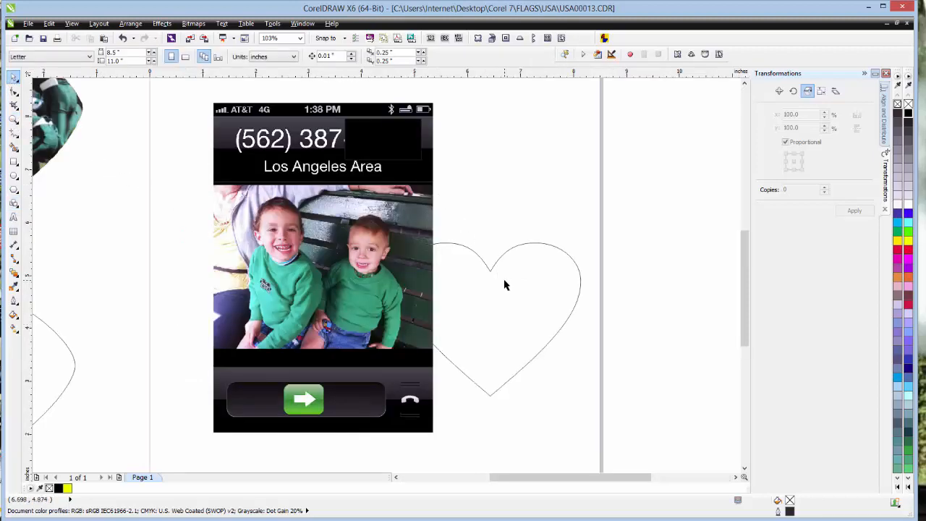
left_click_drag(505, 282, 489, 258)
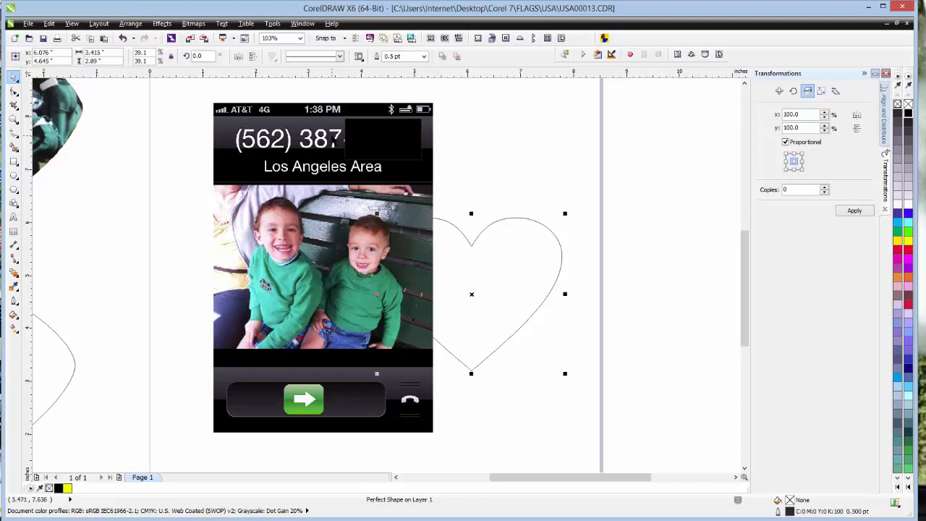
right_click(334, 137)
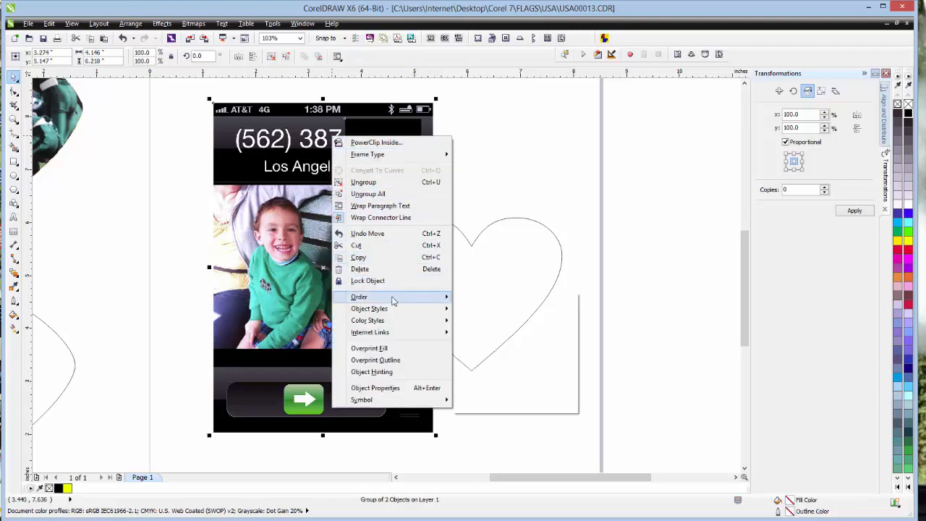
mouse_move(396, 299)
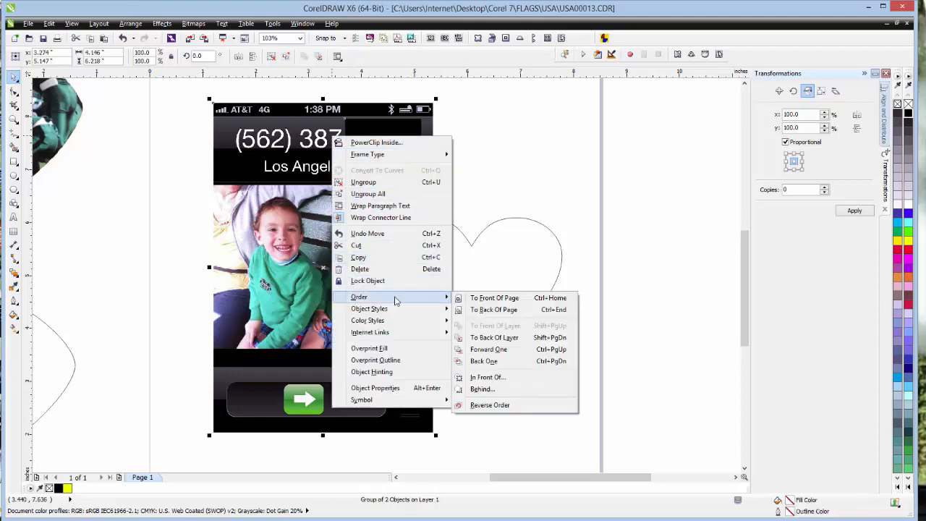
left_click(495, 310)
- Position the heart over the two boys' faces and PowerClip the phone-screen picture inside it
left_click_drag(510, 288, 422, 211)
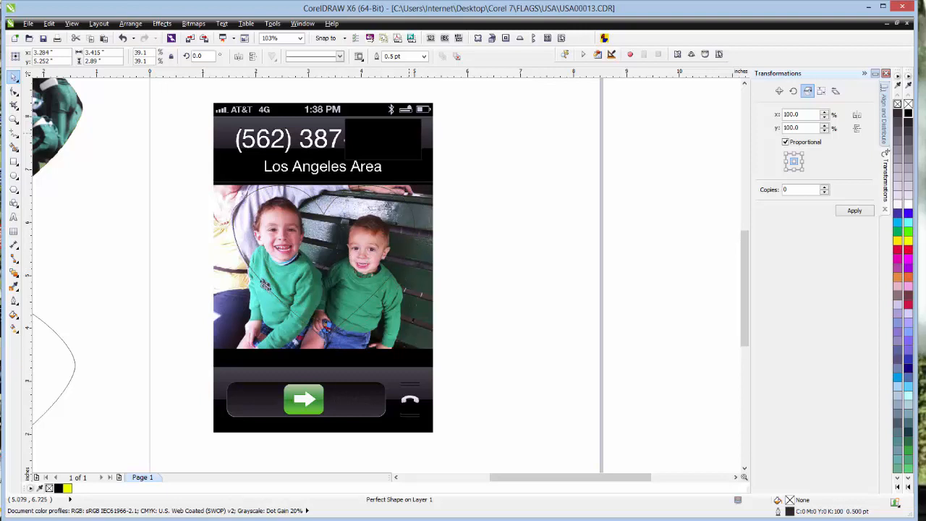
left_click(376, 107)
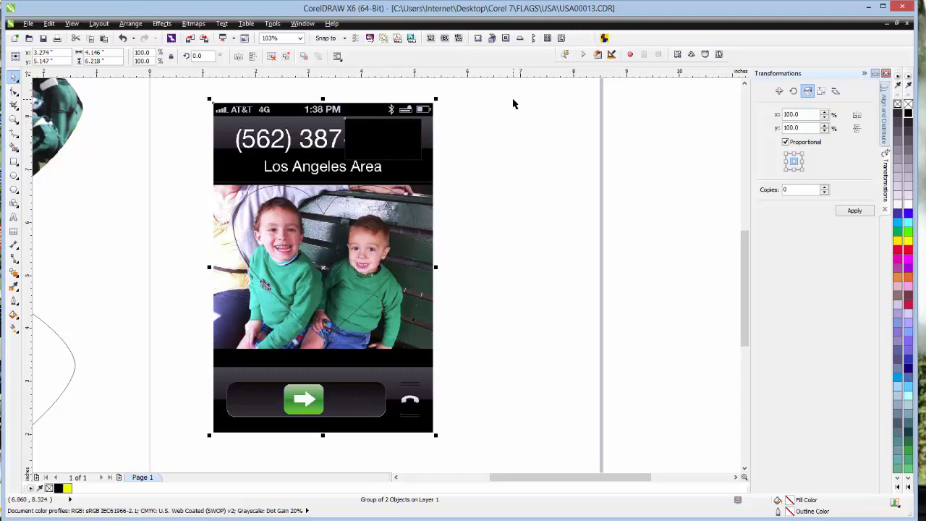
left_click(171, 25)
mouse_move(201, 177)
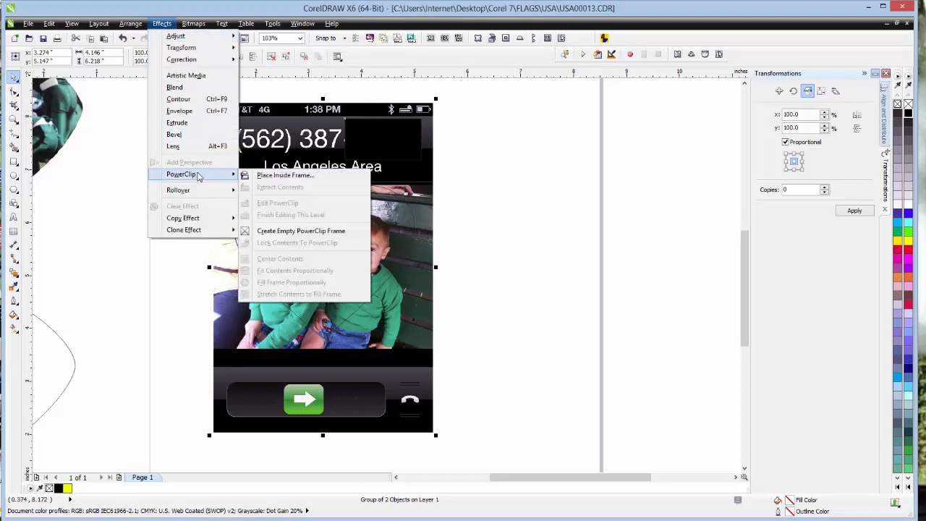
left_click(286, 176)
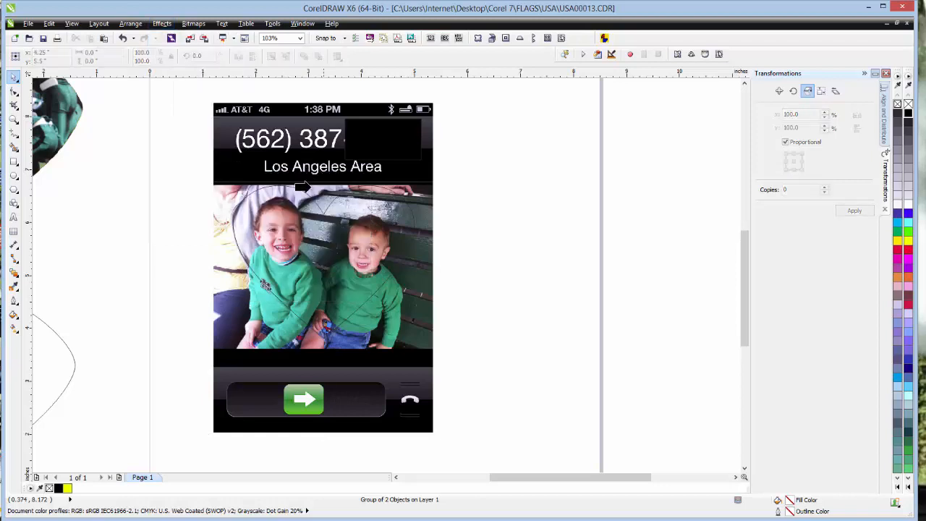
left_click(297, 196)
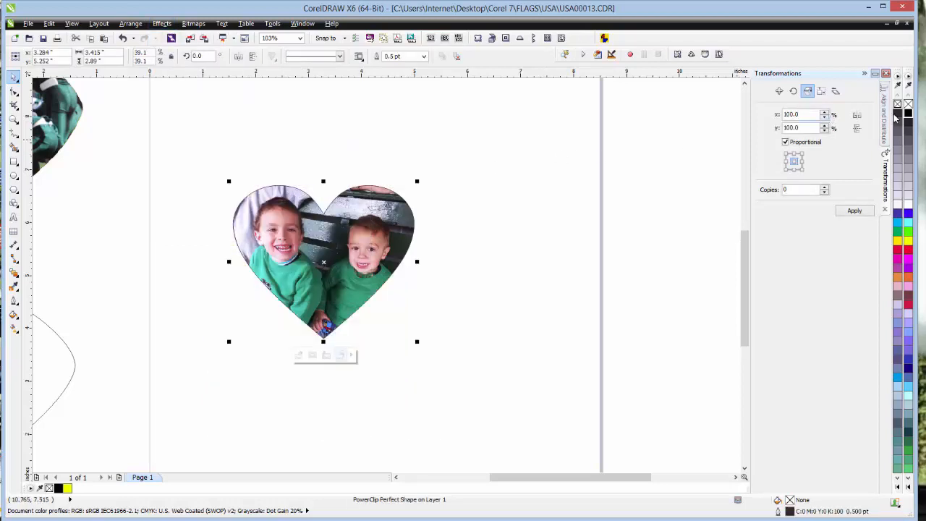
- Give the photo-filled heart a red outline 3.0 pt wide
right_click(909, 254)
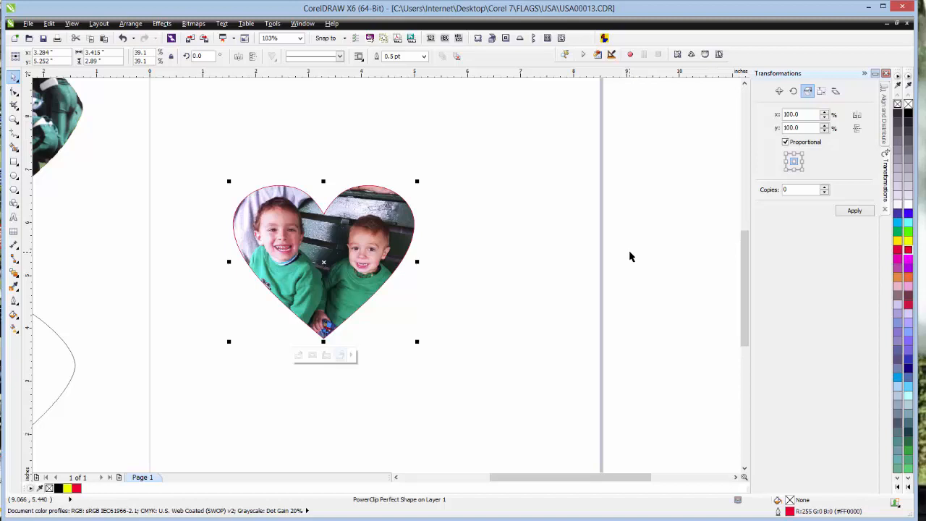
left_click(13, 302)
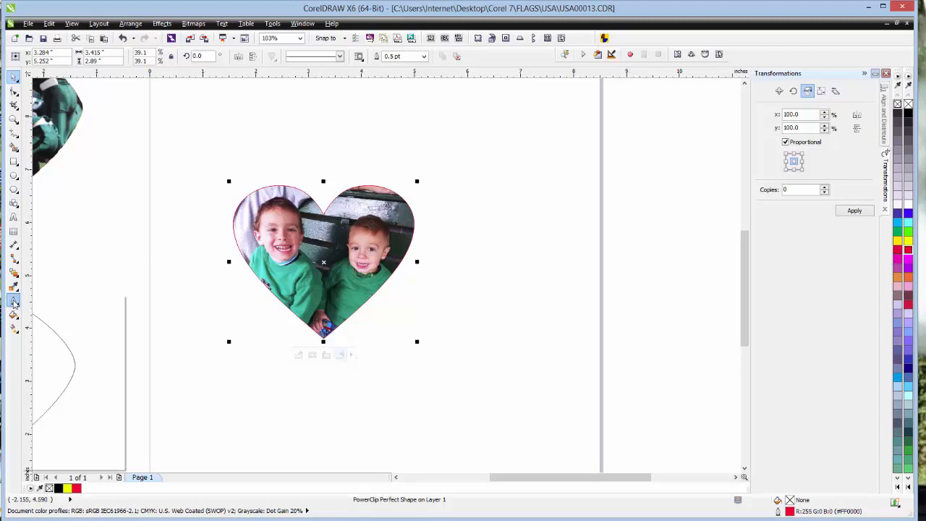
left_click(63, 413)
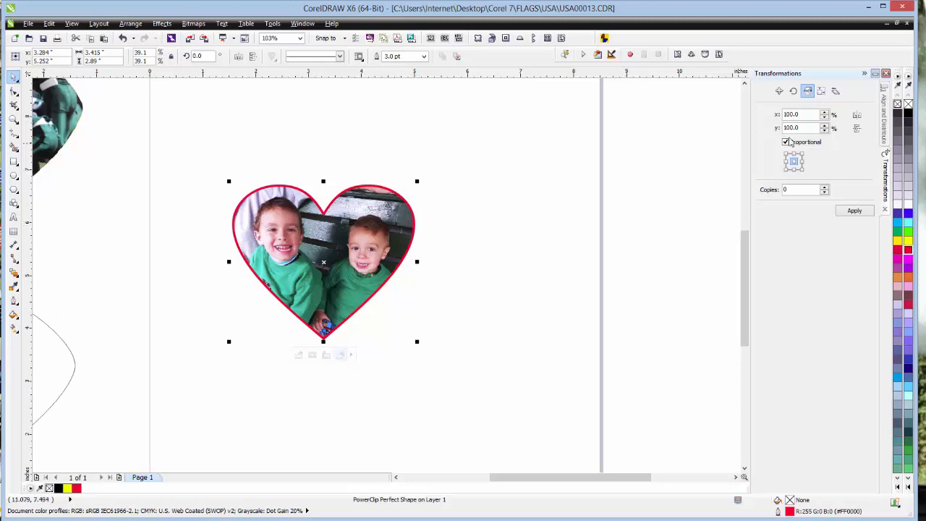
- Remove the heart's outline and move the heart over to the page's right edge
right_click(909, 104)
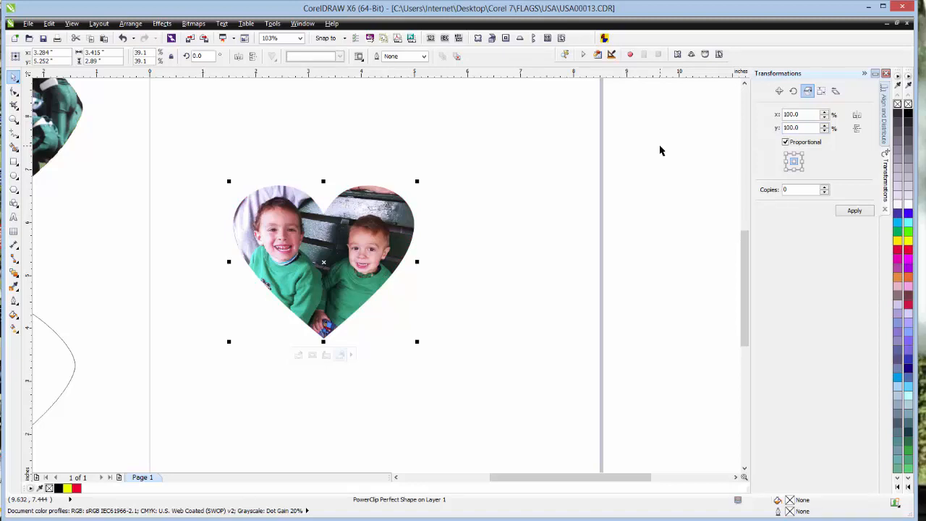
left_click_drag(324, 264, 624, 234)
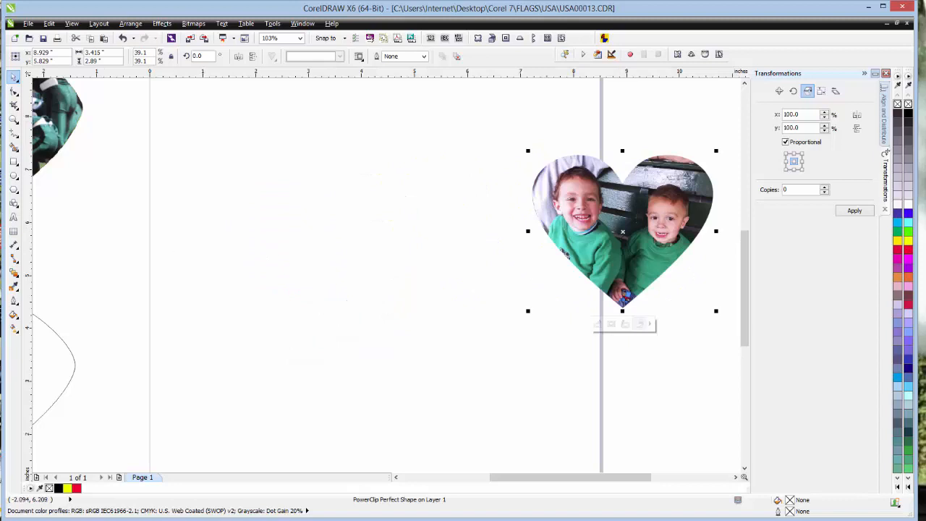
- Move the flag onto the page with the AMERICA text just above it, and put the heart off the page above the vignetted oval
left_click(14, 119)
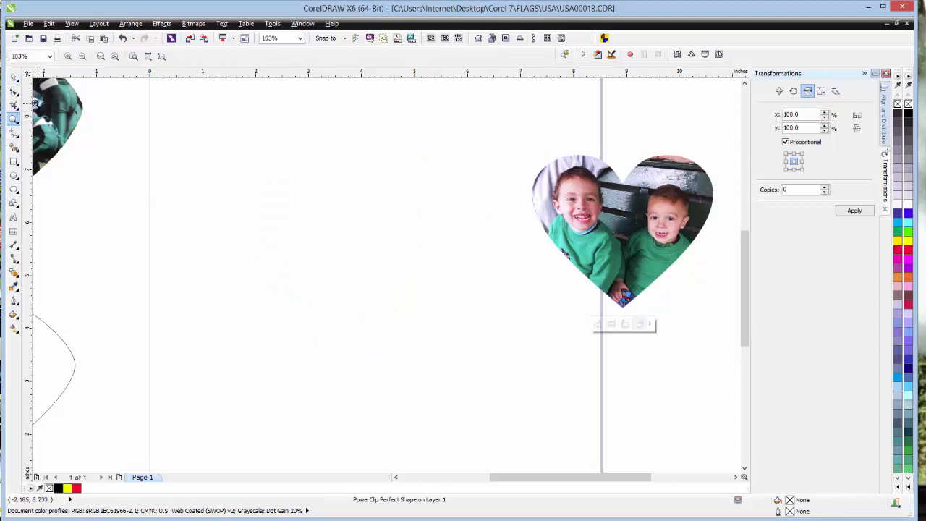
left_click(82, 56)
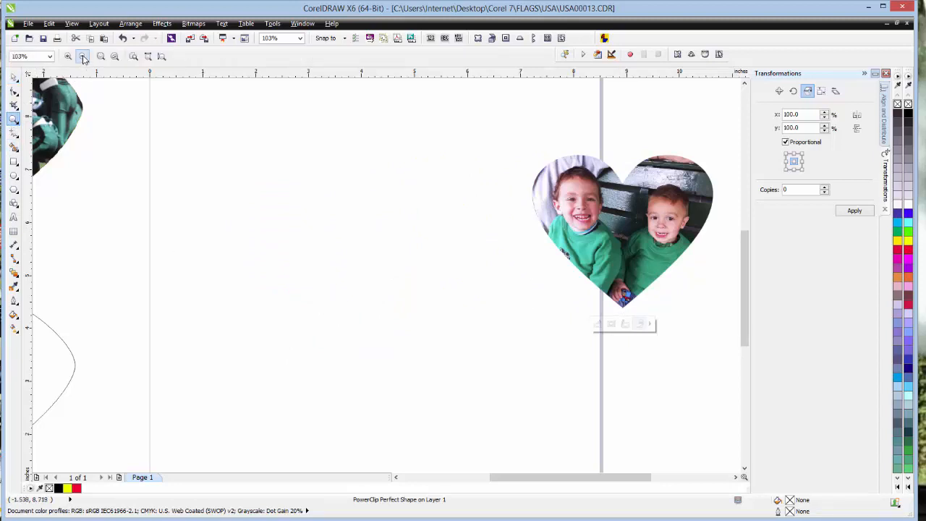
left_click(15, 77)
left_click_drag(371, 138, 369, 288)
left_click_drag(423, 249, 481, 185)
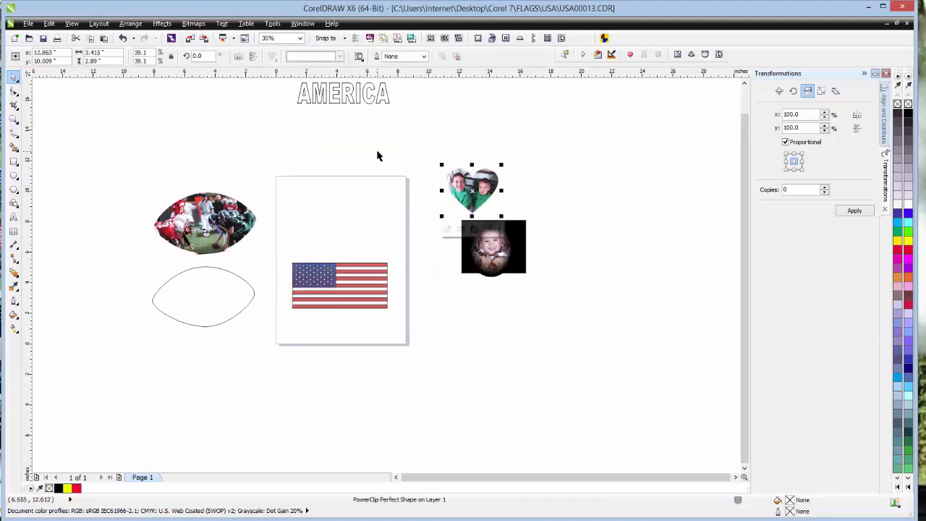
left_click_drag(366, 102, 360, 249)
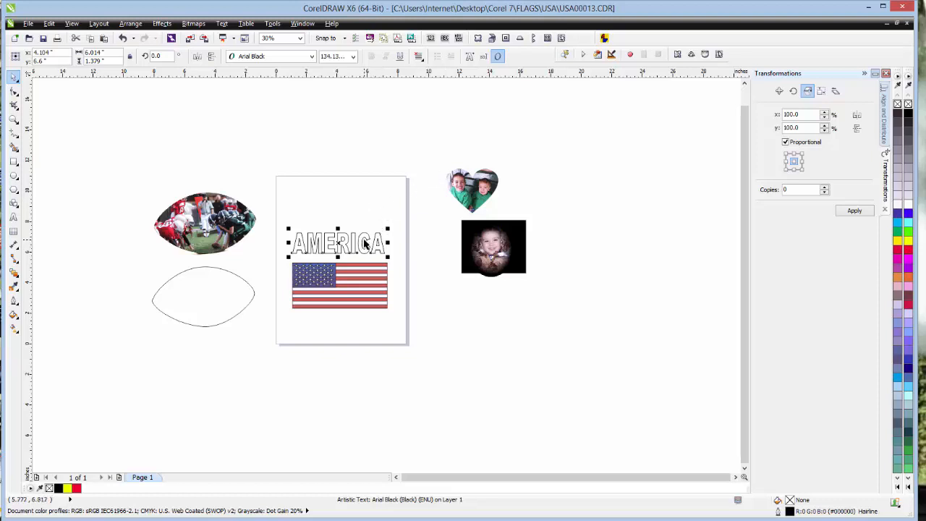
mouse_move(338, 243)
left_mouse_down()
mouse_move(340, 277)
mouse_move(346, 249)
left_mouse_up()
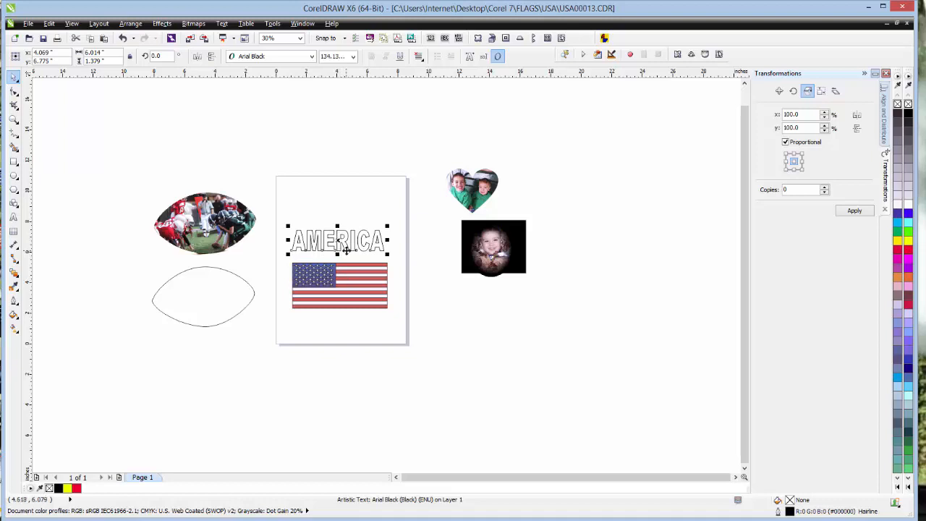
- Send the AMERICA text to the back of the page and move it down onto the flag
right_click(346, 248)
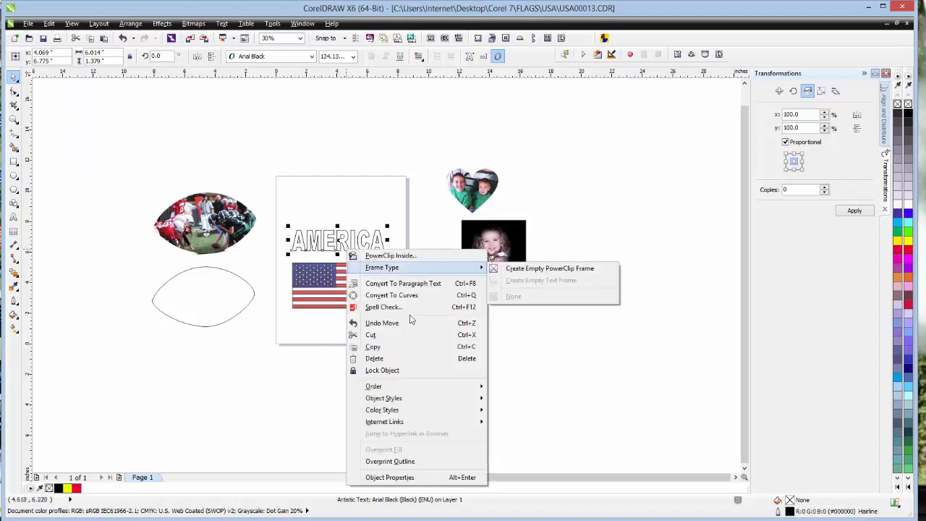
mouse_move(432, 385)
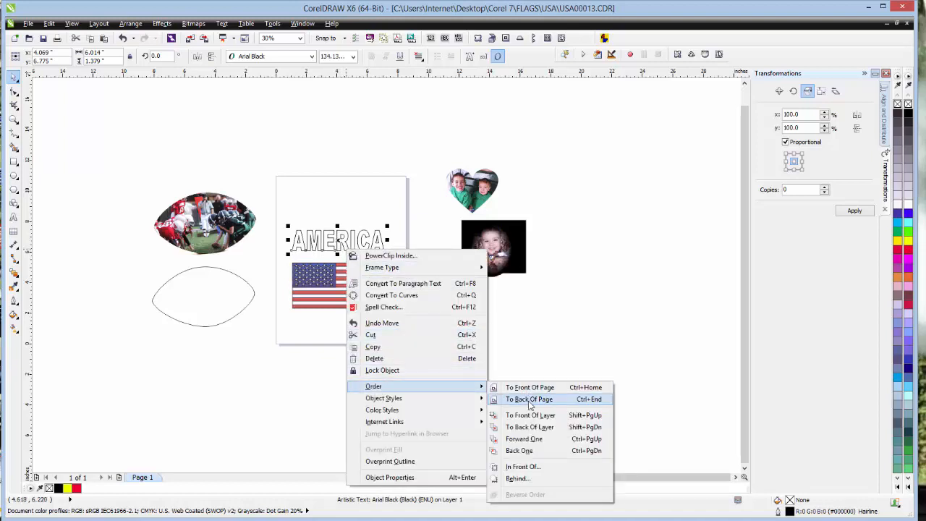
left_click(529, 397)
left_click_drag(338, 241, 341, 276)
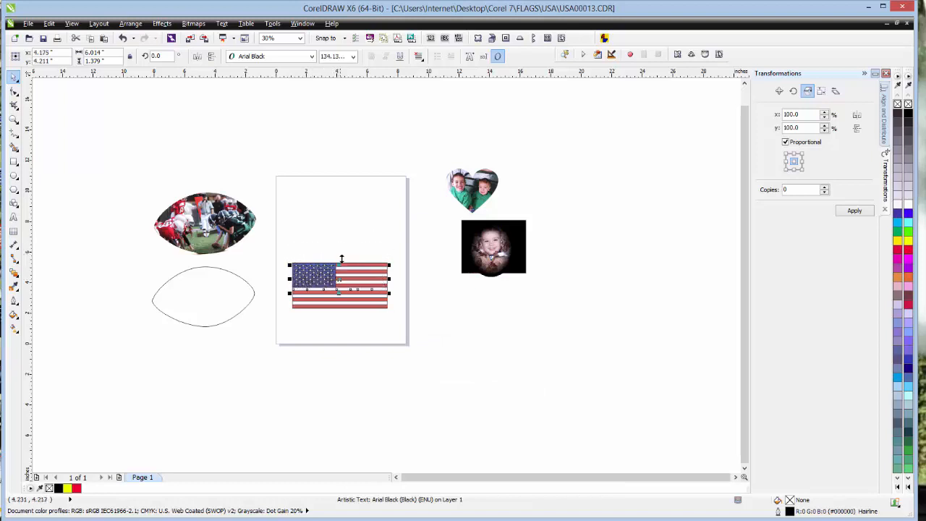
- Move the flag up clear of the AMERICA text and bring the text to the front of the page
left_click(359, 305)
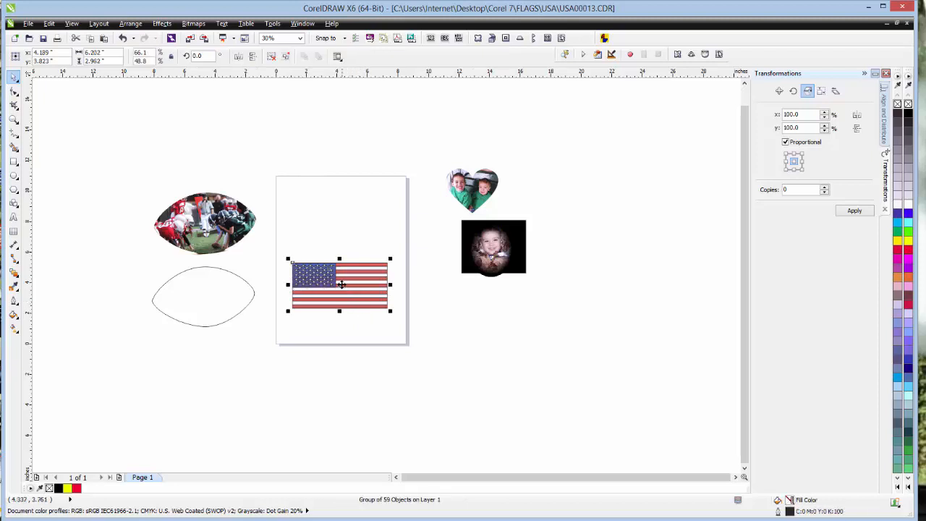
left_click_drag(342, 284, 344, 241)
left_click(345, 283)
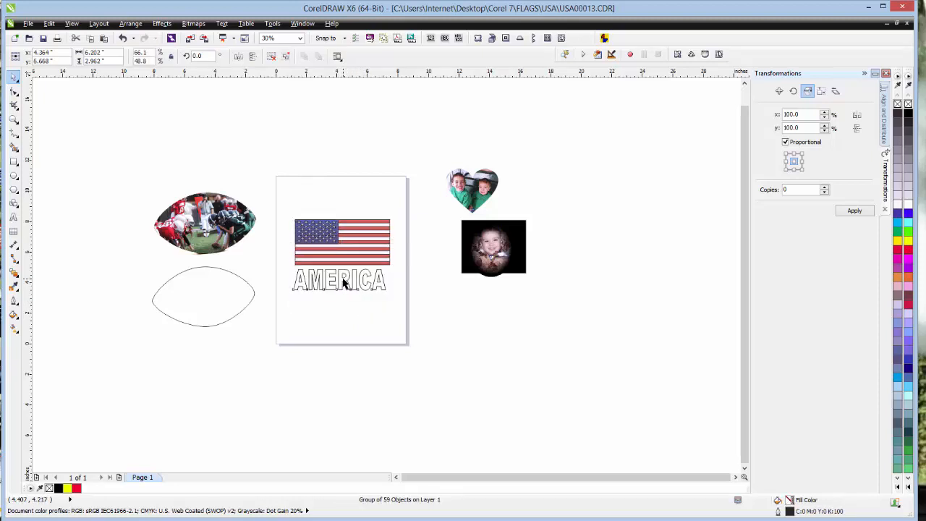
right_click(344, 283)
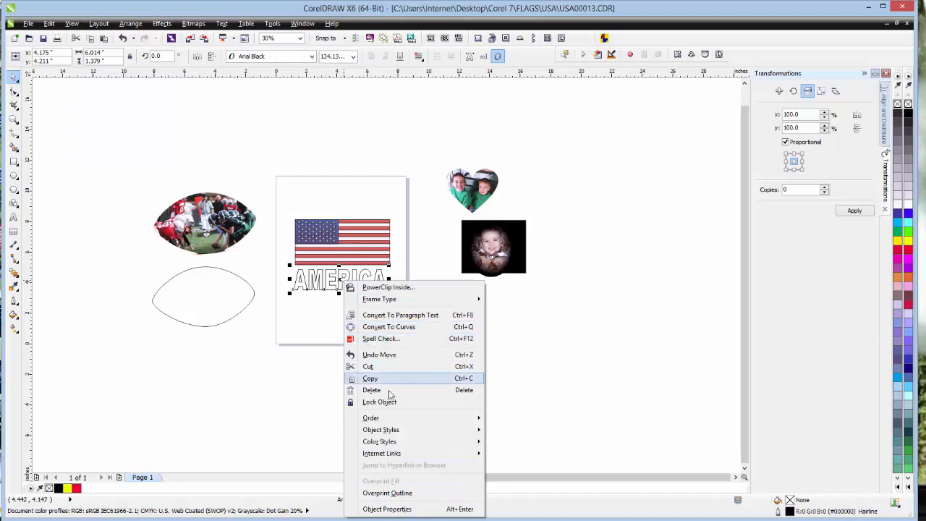
mouse_move(402, 419)
left_click(555, 421)
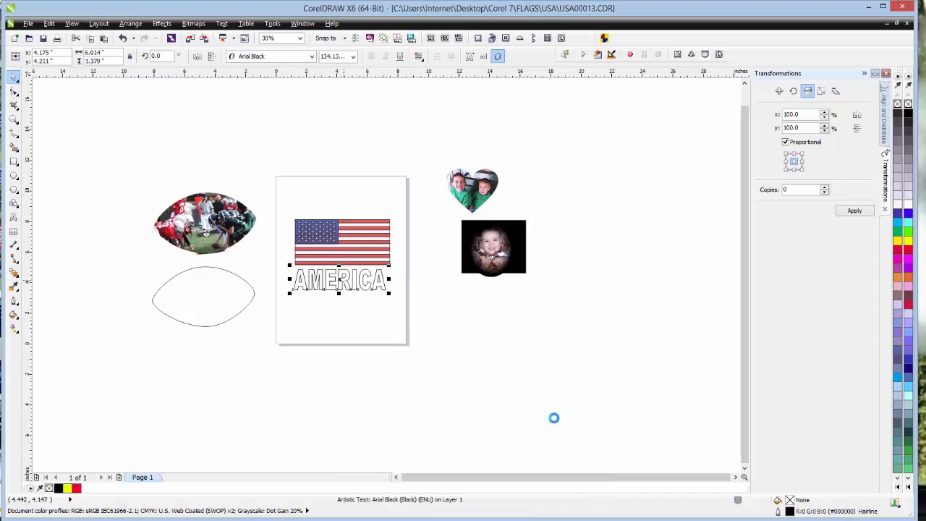
- Place the AMERICA text over the middle of the flag so it spans both the stars and the stripes
left_click_drag(340, 278, 344, 237)
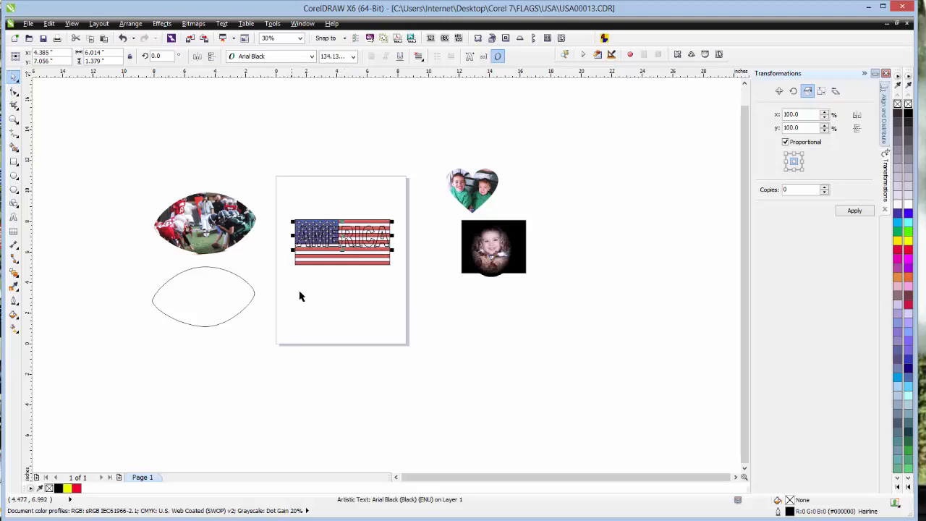
left_click(13, 118)
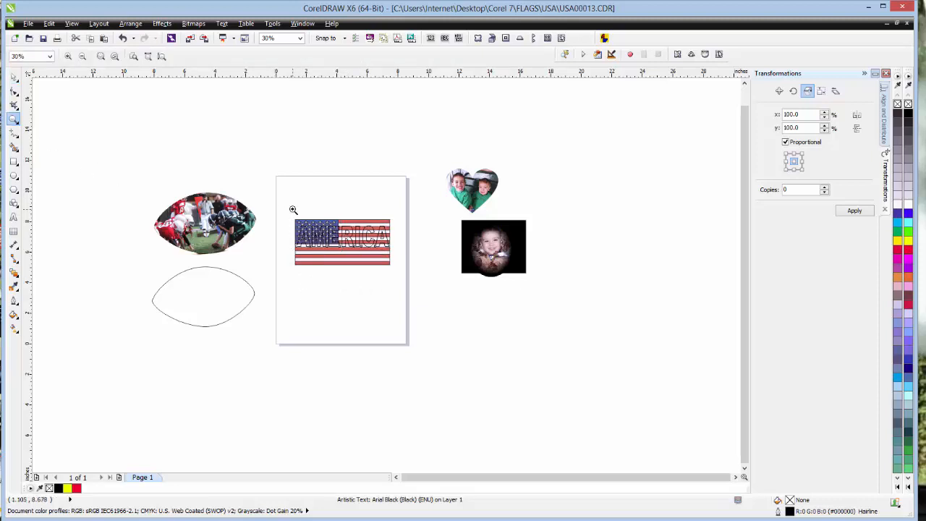
left_click_drag(304, 221, 407, 277)
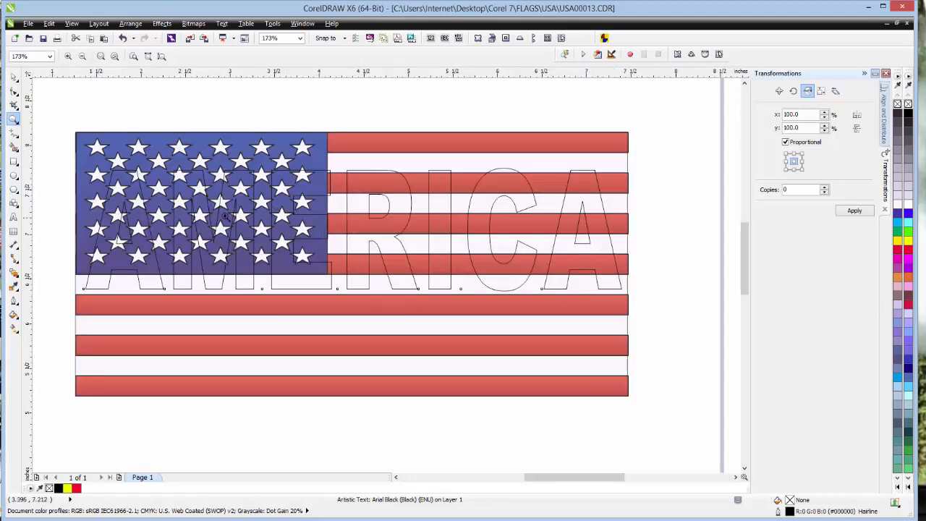
left_click(14, 80)
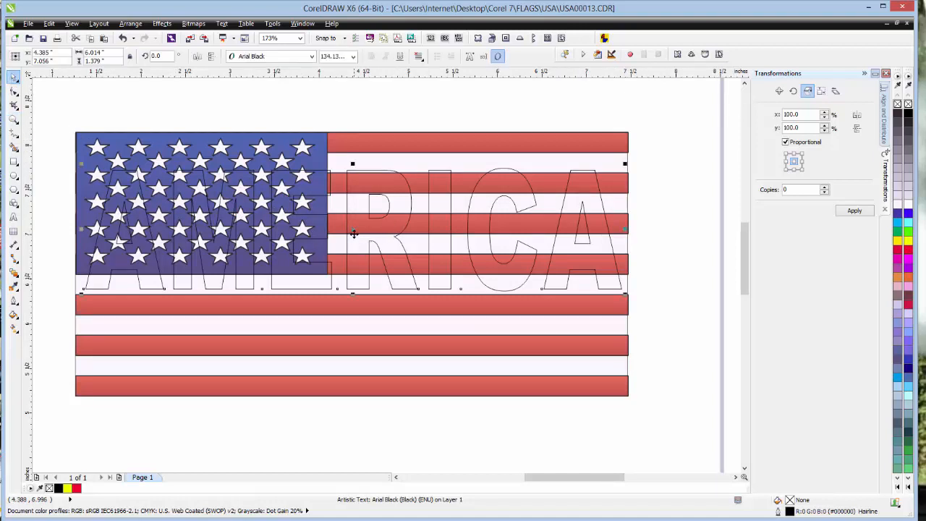
left_click_drag(353, 230, 355, 310)
left_click_drag(356, 334, 353, 260)
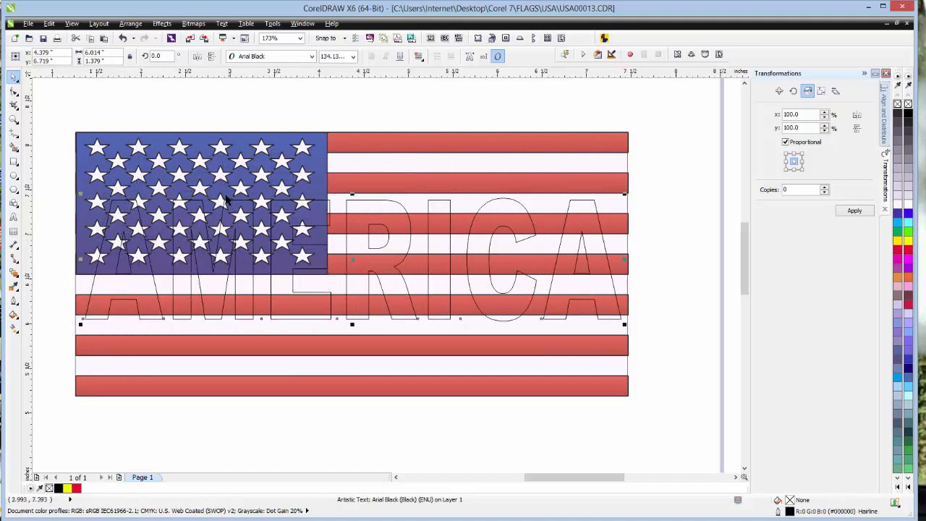
- PowerClip the flag inside the AMERICA text
left_click(201, 143)
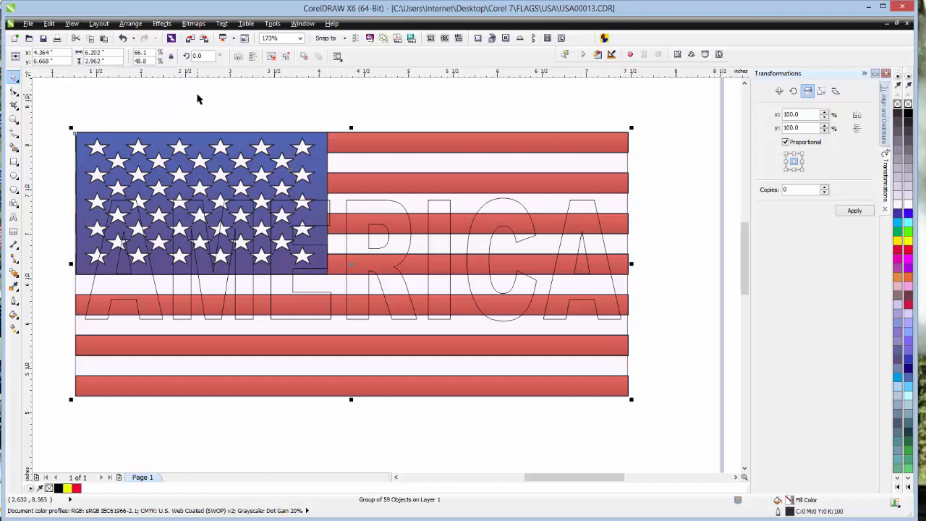
left_click(168, 24)
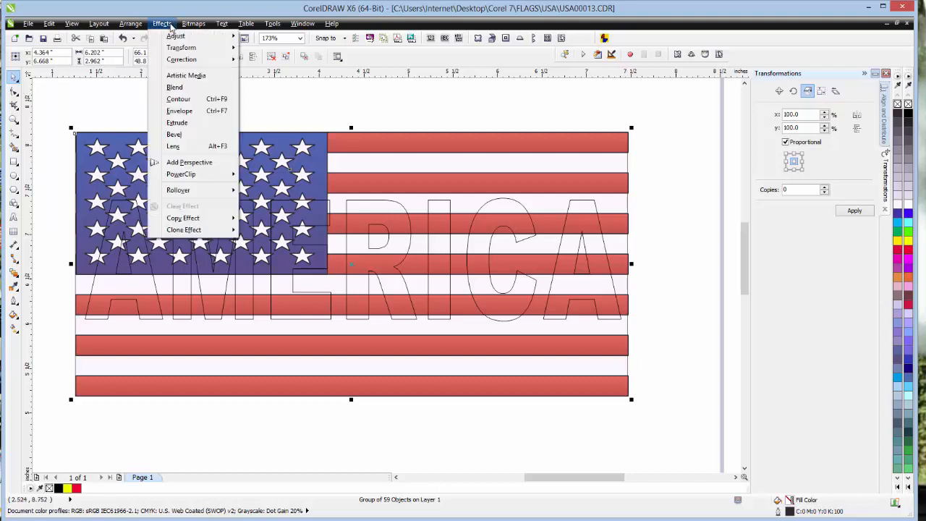
mouse_move(201, 177)
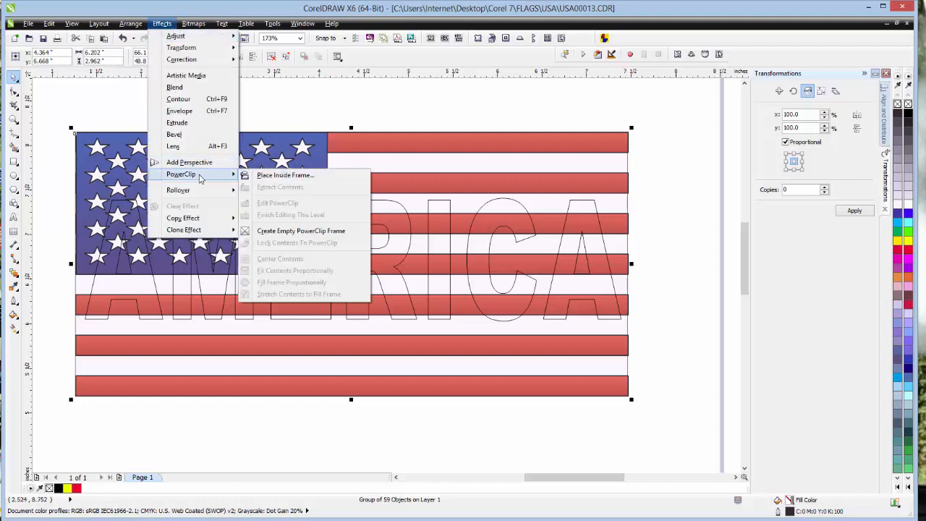
left_click(286, 178)
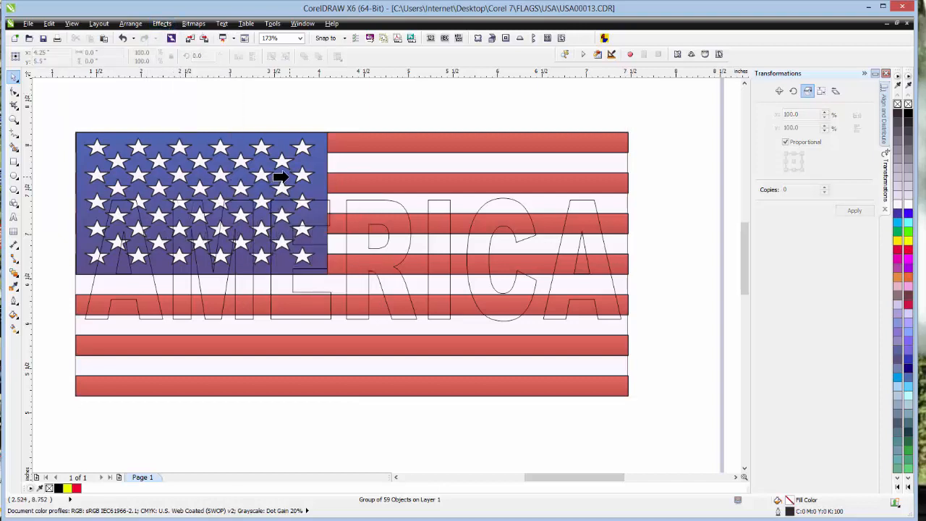
left_click(314, 207)
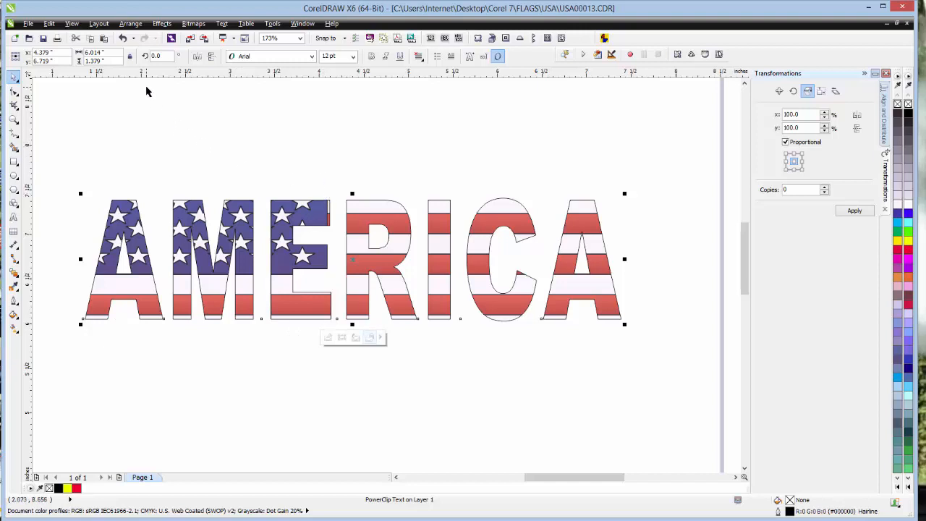
- Edit the contents of the AMERICA PowerClip, shift the flag slightly down inside the letters and finish editing
left_click(162, 23)
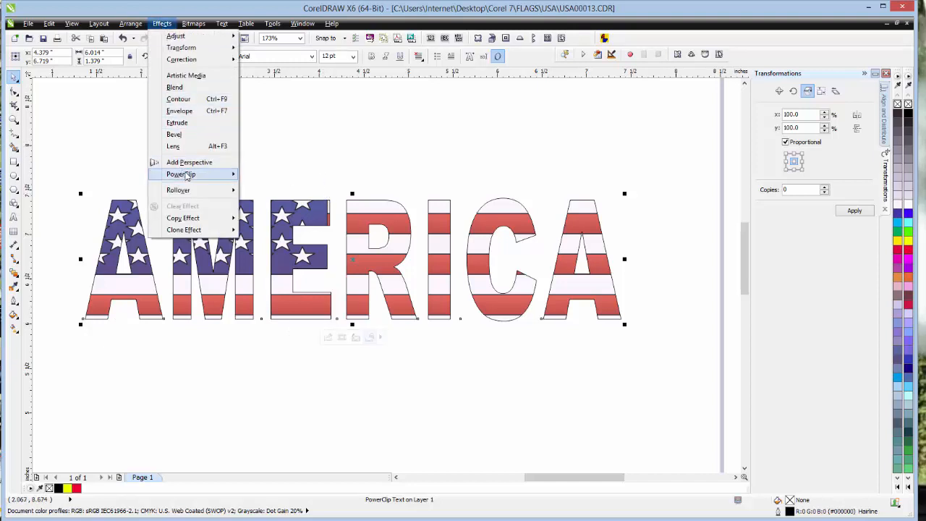
mouse_move(189, 176)
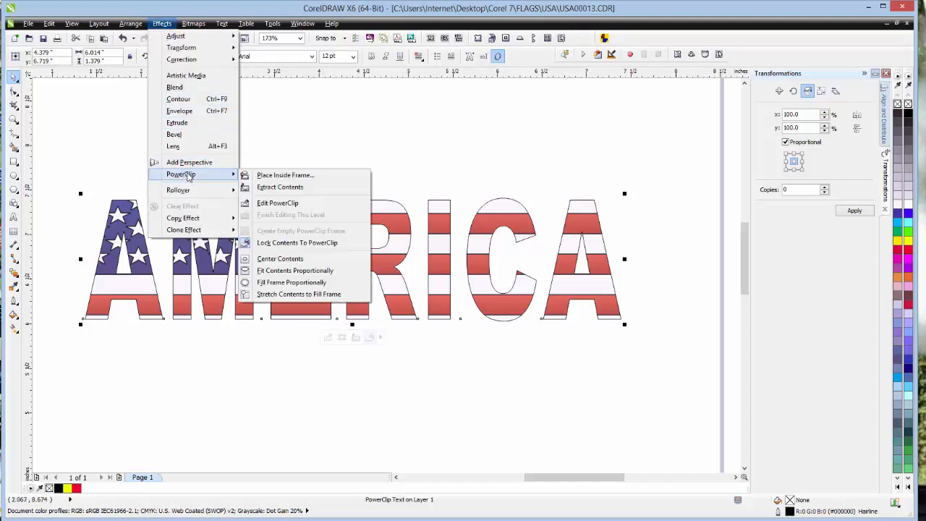
left_click(278, 204)
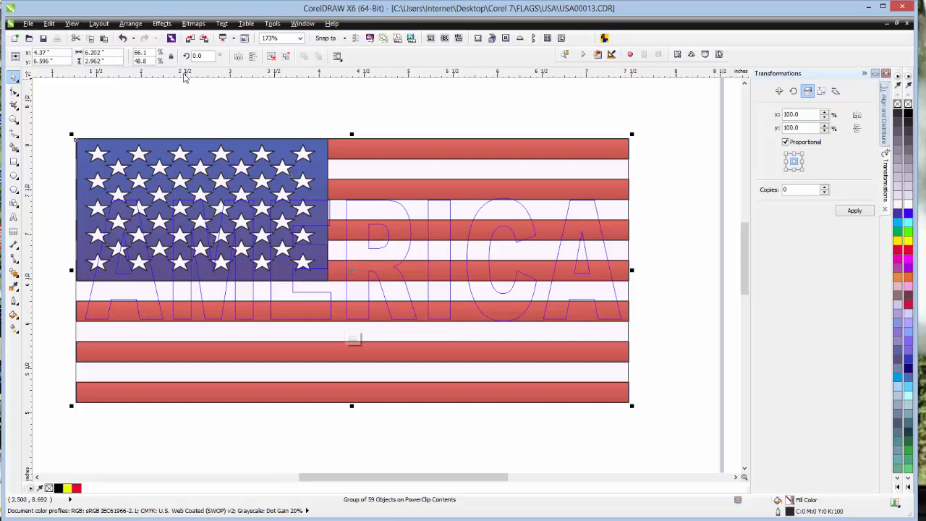
left_click(163, 24)
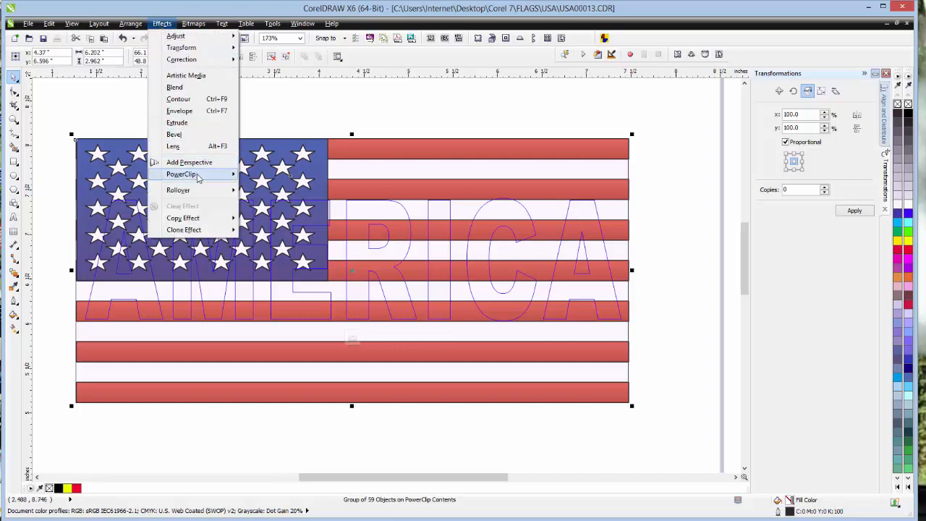
mouse_move(202, 176)
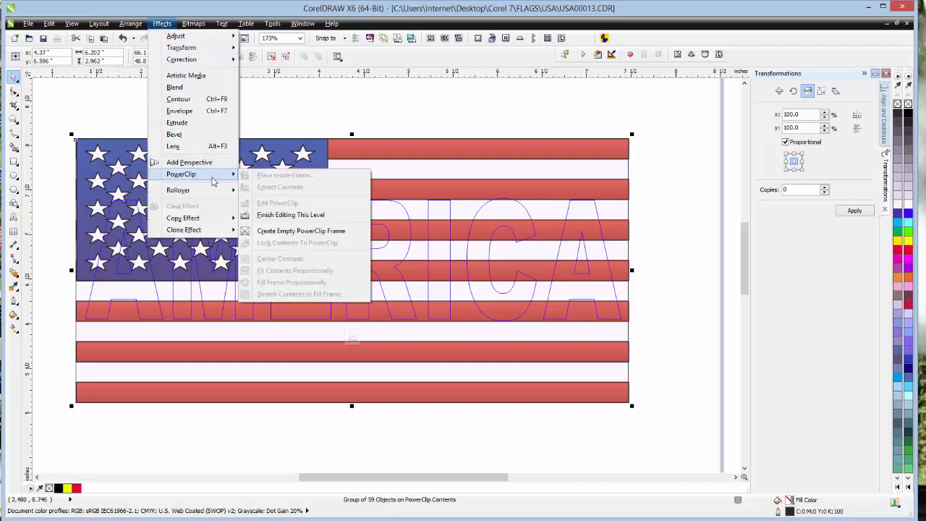
left_click(312, 216)
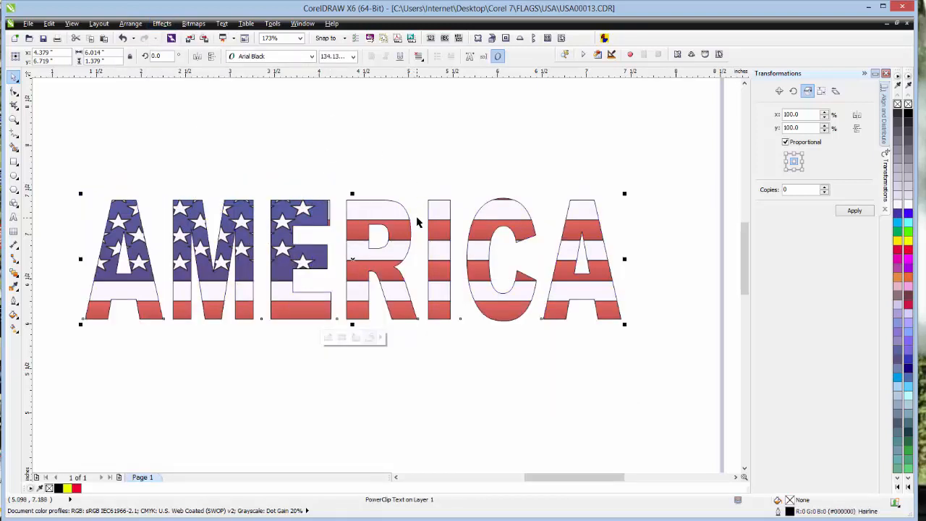
- Extract the flag from the AMERICA PowerClip and move it down to uncover the tops of the letters
left_click(162, 23)
mouse_move(184, 177)
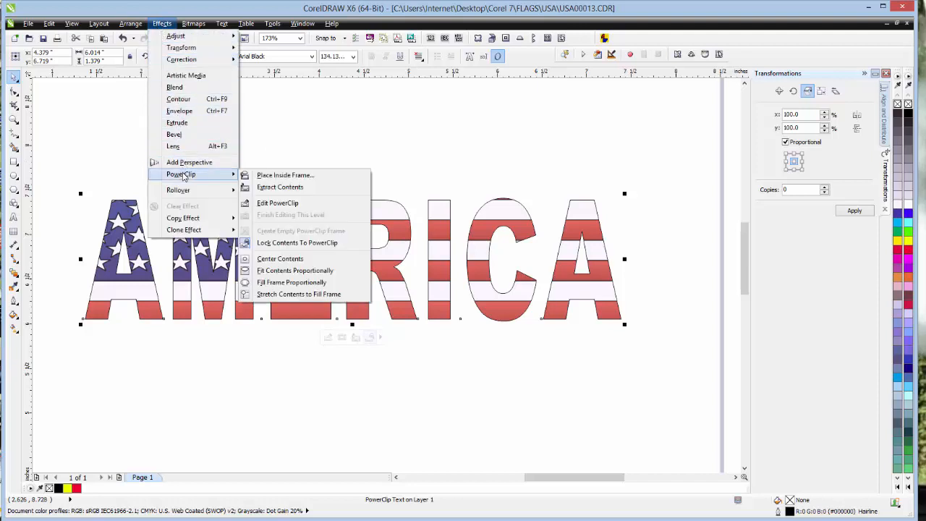
left_click(294, 188)
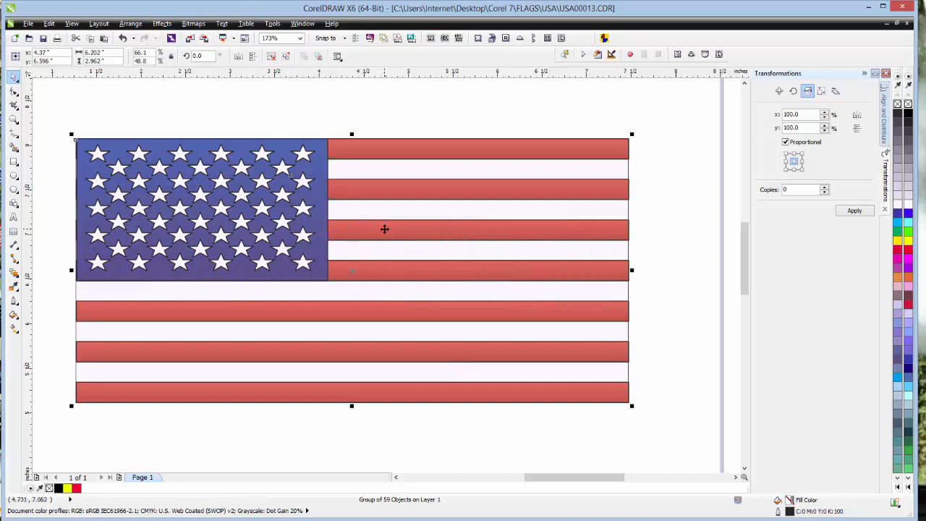
left_click_drag(384, 228, 392, 326)
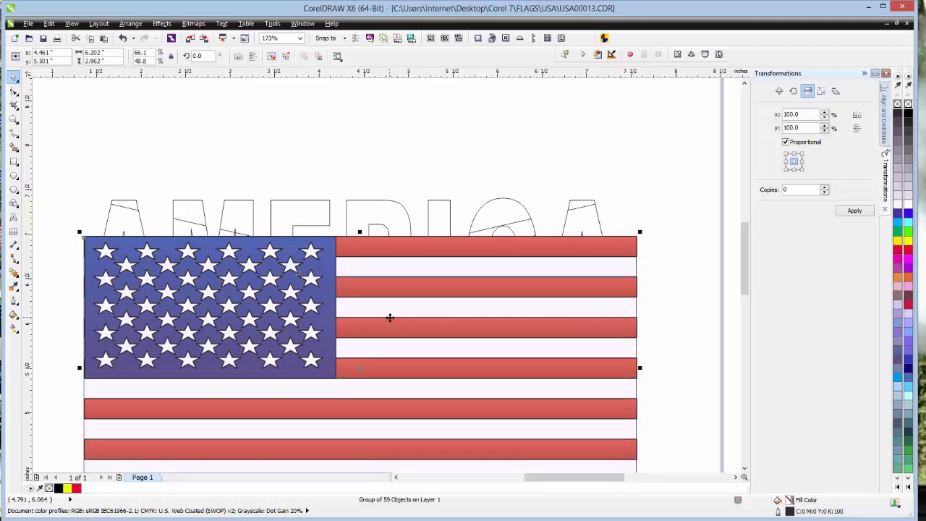
- Select the flag and the AMERICA text together and move them above the page
left_click(14, 121)
left_click(82, 56)
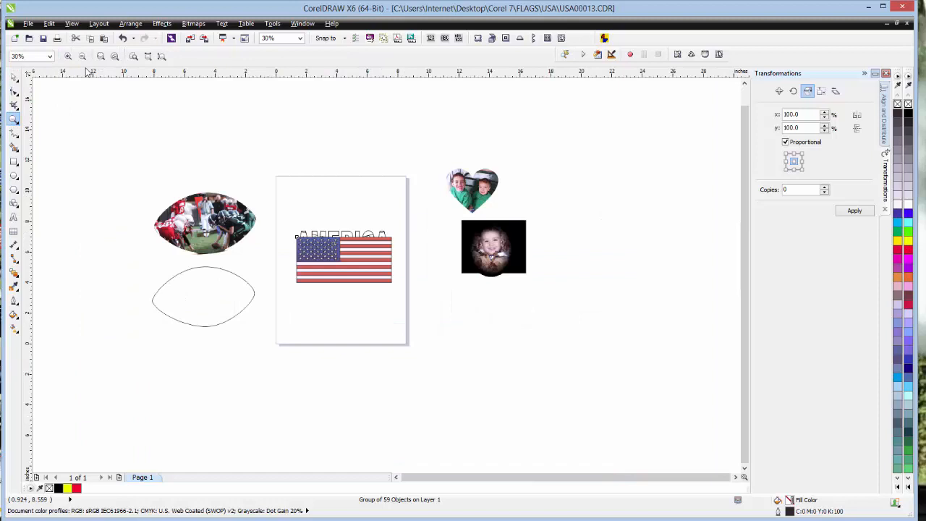
left_click(14, 77)
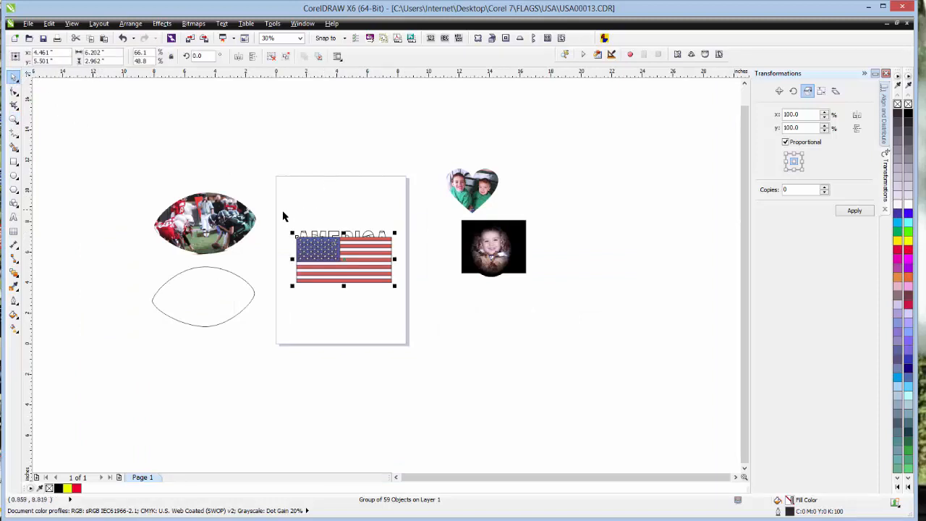
left_click_drag(283, 215, 395, 292)
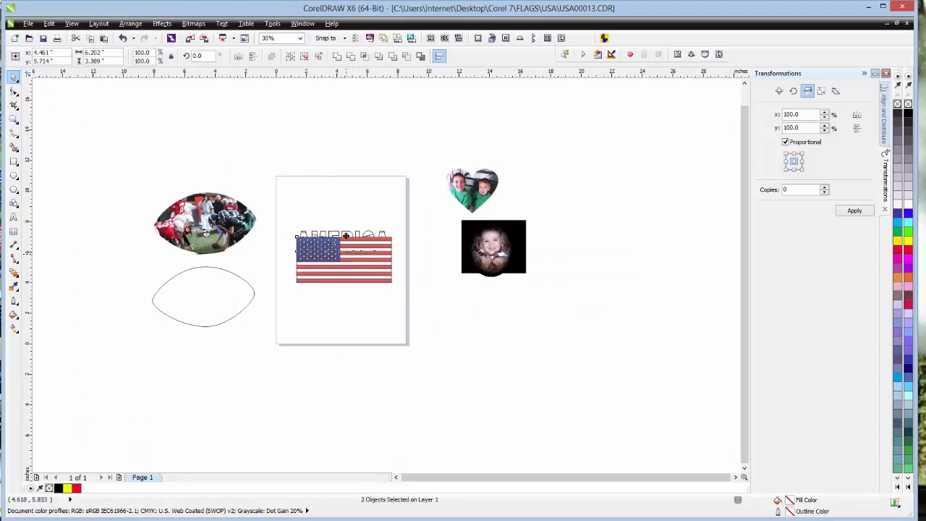
left_click_drag(346, 235, 333, 137)
- Move the football photo onto the page, place the empty football outline below it, and inspect the photo's edges up close
left_click_drag(209, 244, 344, 241)
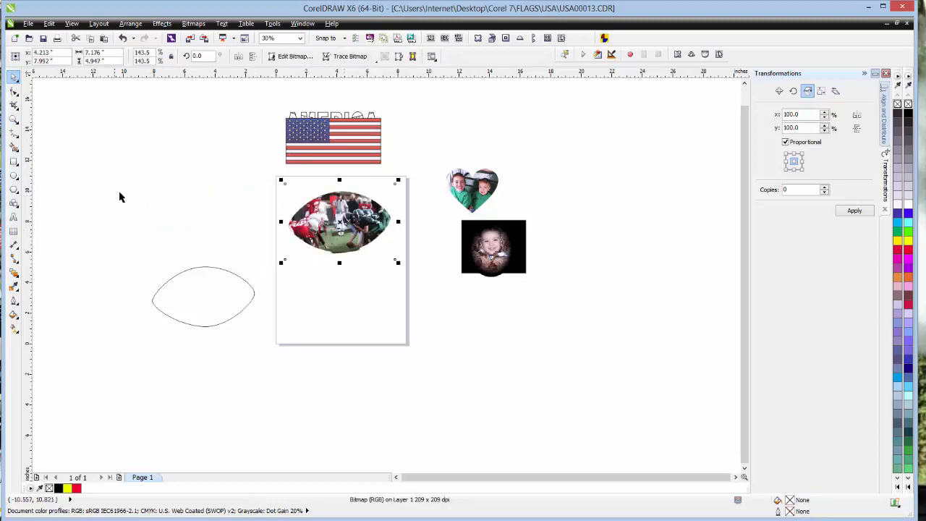
left_click_drag(197, 268, 372, 292)
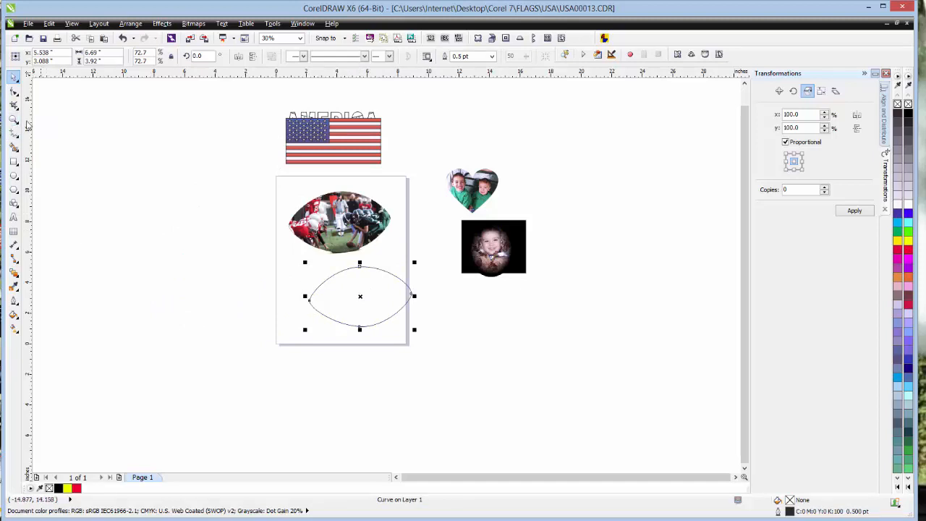
left_click(14, 120)
left_click_drag(266, 181, 402, 272)
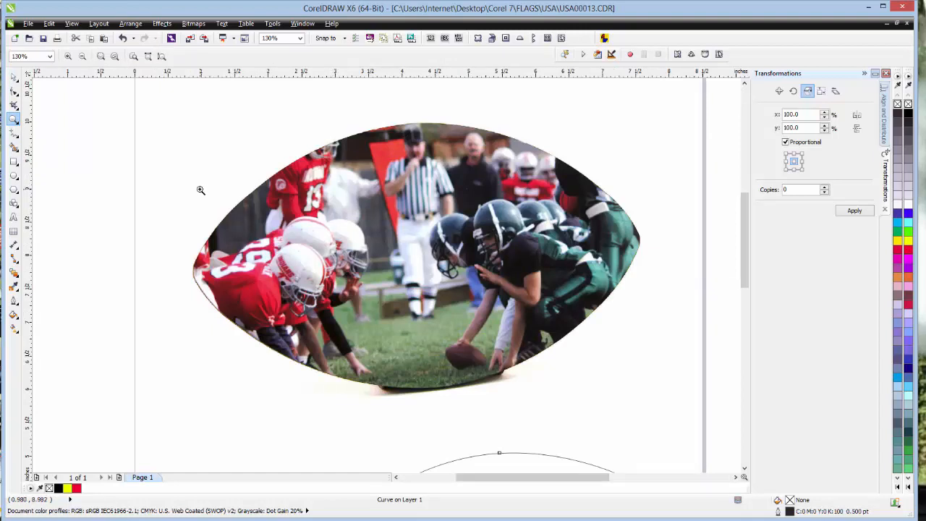
left_click(81, 57)
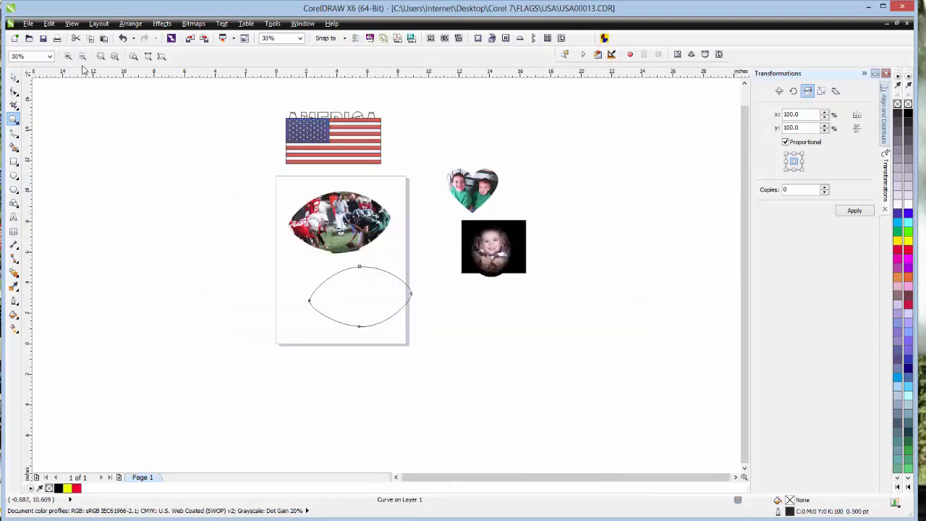
left_click(14, 77)
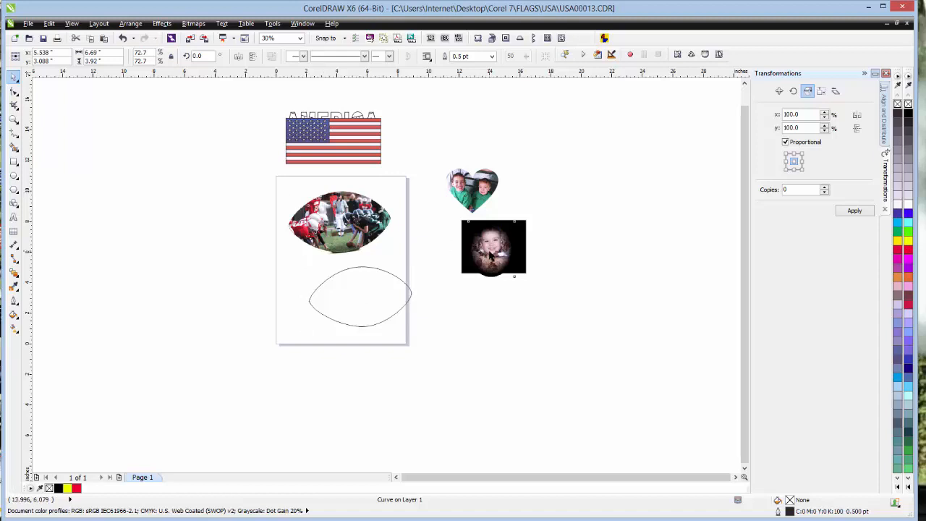
- Move the oval portrait down off the black rectangle and move the rectangle to the page's upper-left corner behind the football photo
left_click_drag(490, 253, 490, 327)
left_click(284, 225)
mouse_move(284, 225)
left_mouse_down()
mouse_move(266, 224)
mouse_move(275, 215)
left_mouse_up()
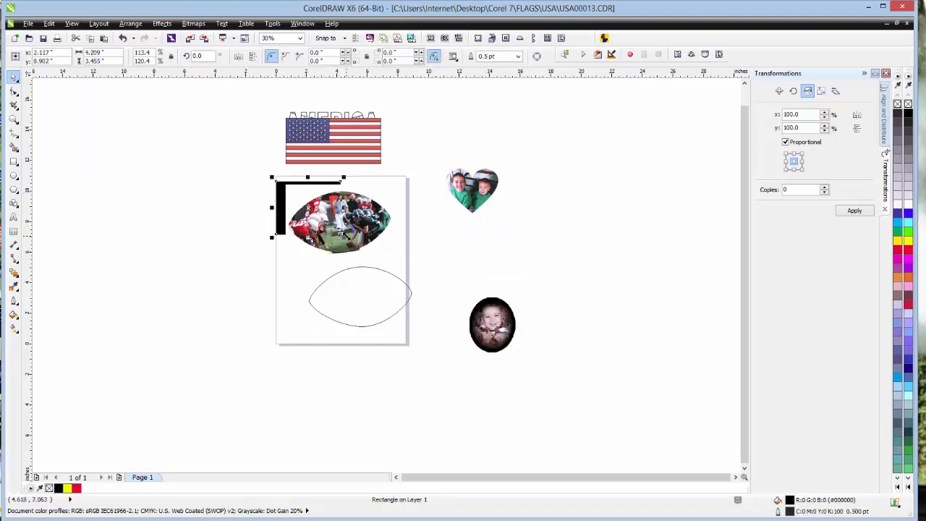
- Enlarge the black rectangle to about 8.3 by 6.8 inches and move it off the page's left side
left_click_drag(344, 237, 484, 289)
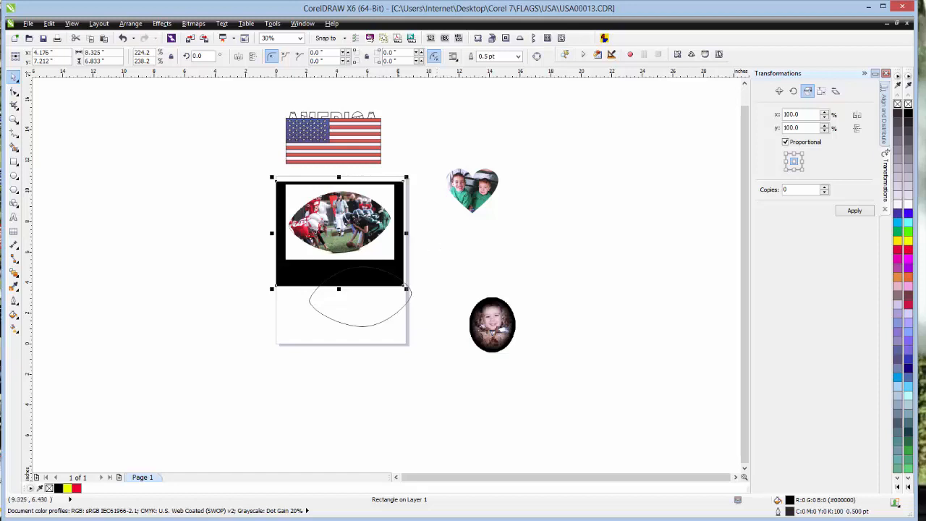
left_click_drag(316, 271, 191, 258)
- Move the football outline over the football photo and align it with the photo's curved edges
left_click(357, 301)
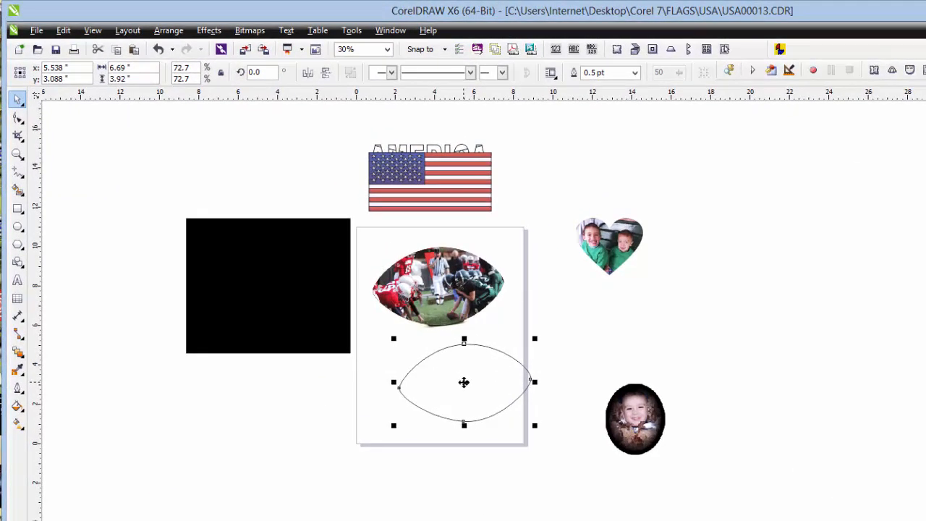
left_click_drag(464, 382, 442, 283)
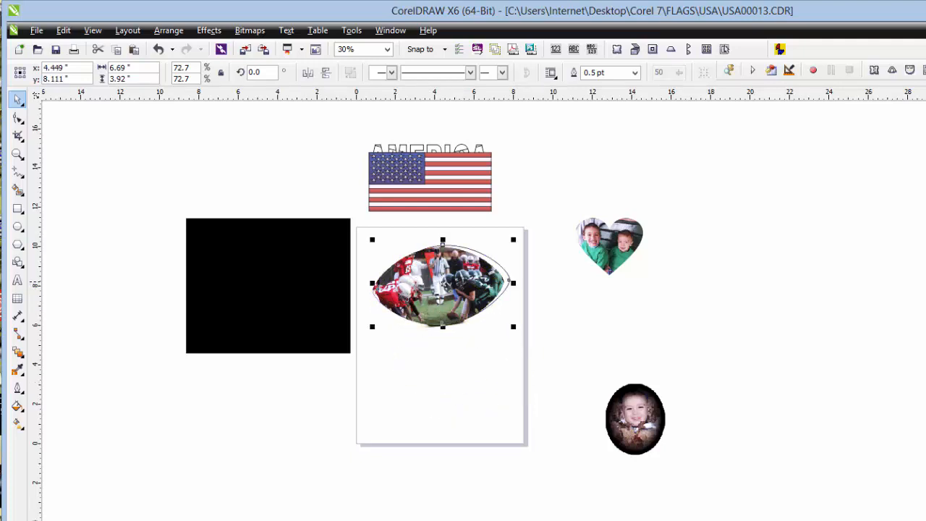
left_click(18, 154)
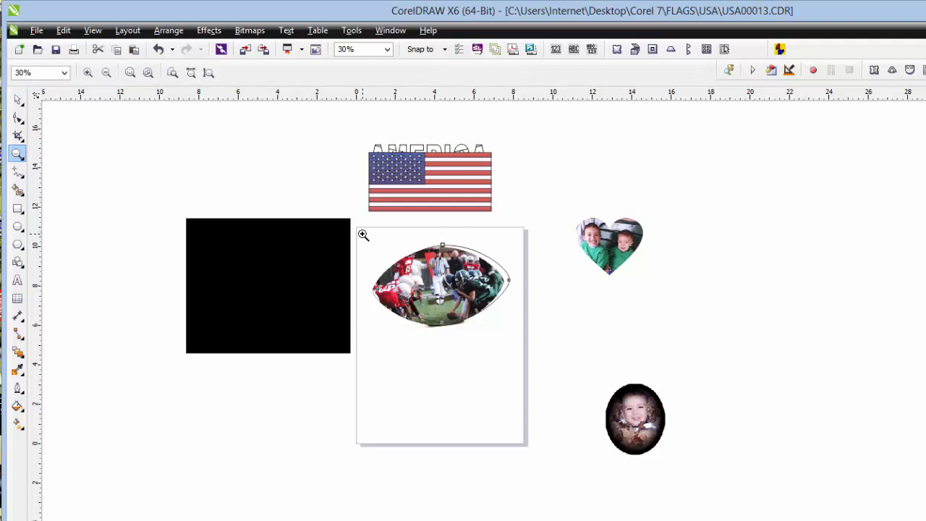
left_click_drag(362, 234, 526, 346)
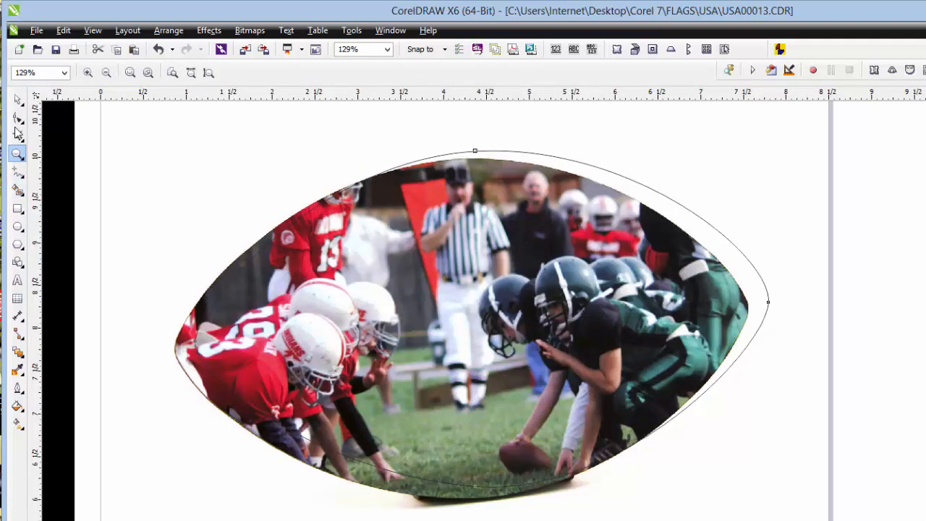
left_click(18, 99)
left_click(434, 222)
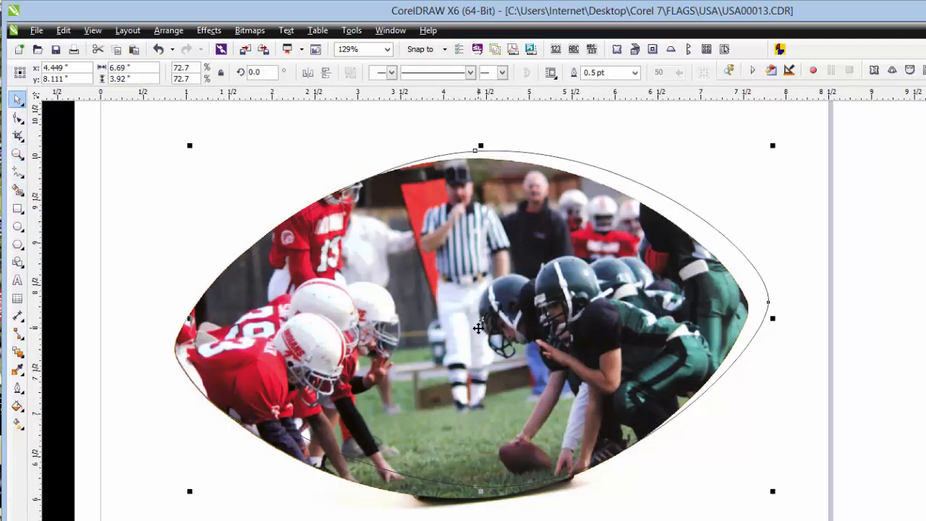
left_click_drag(480, 320, 461, 327)
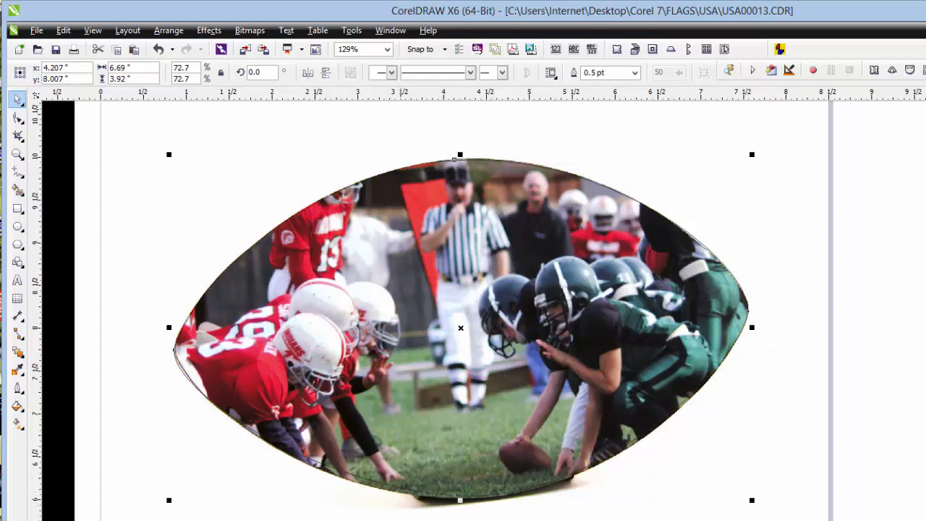
key("Escape")
- PowerClip the football photo inside the football outline
left_click(192, 514)
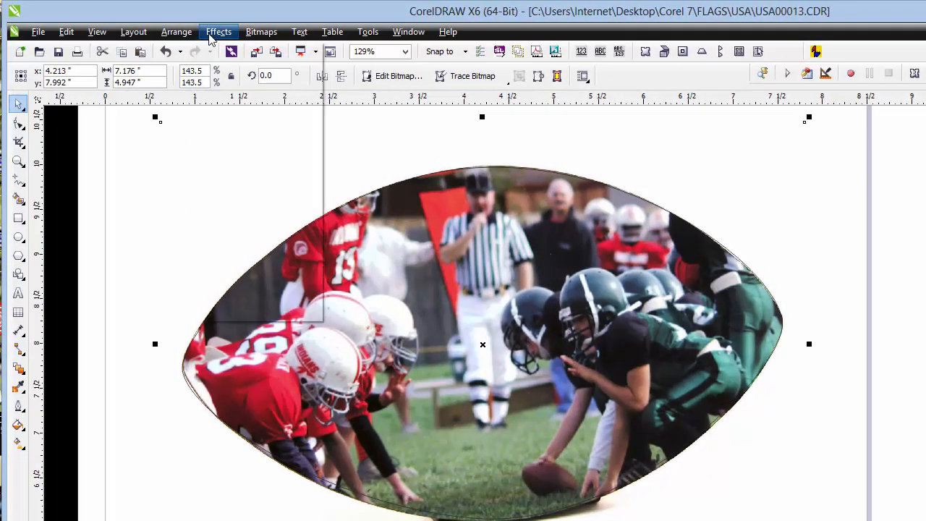
left_click(210, 31)
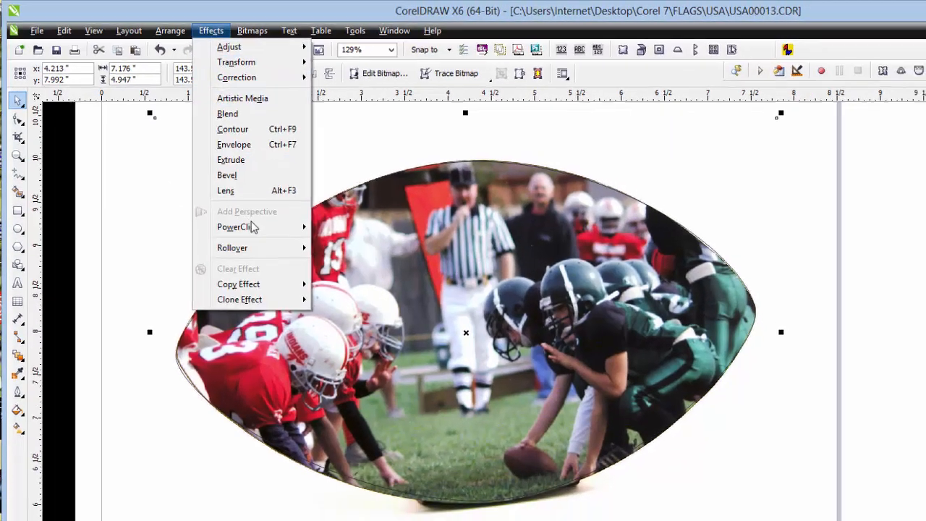
mouse_move(252, 226)
left_click(365, 227)
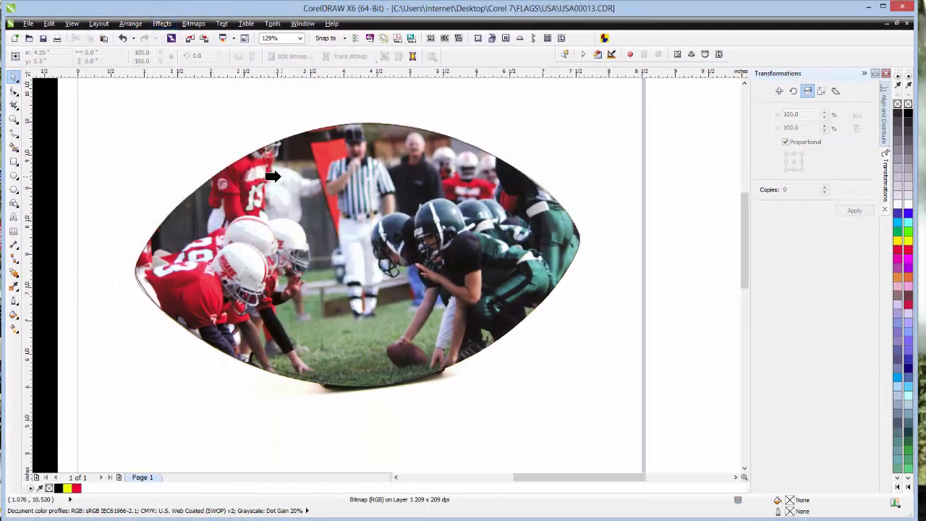
left_click(278, 176)
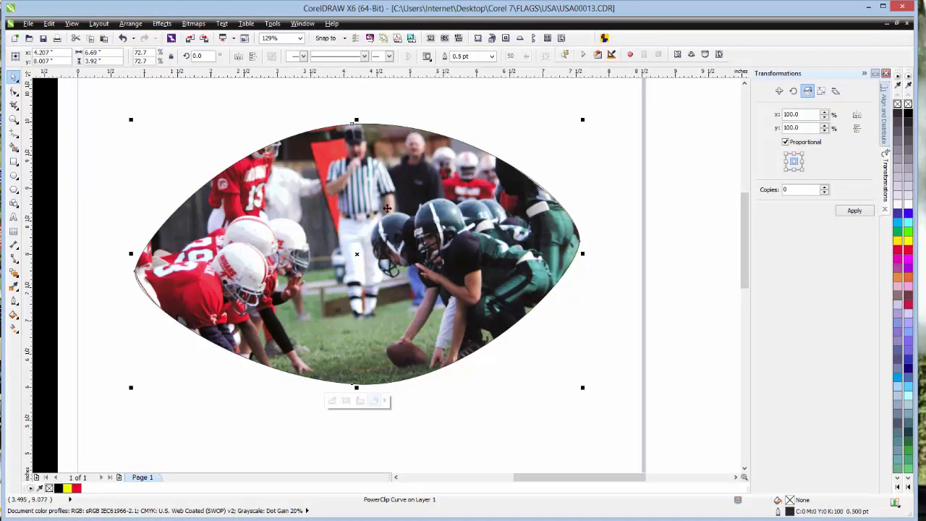
- Move the clipped football photo onto the black rectangle beside the page and deselect it
left_click(13, 120)
left_click(81, 56)
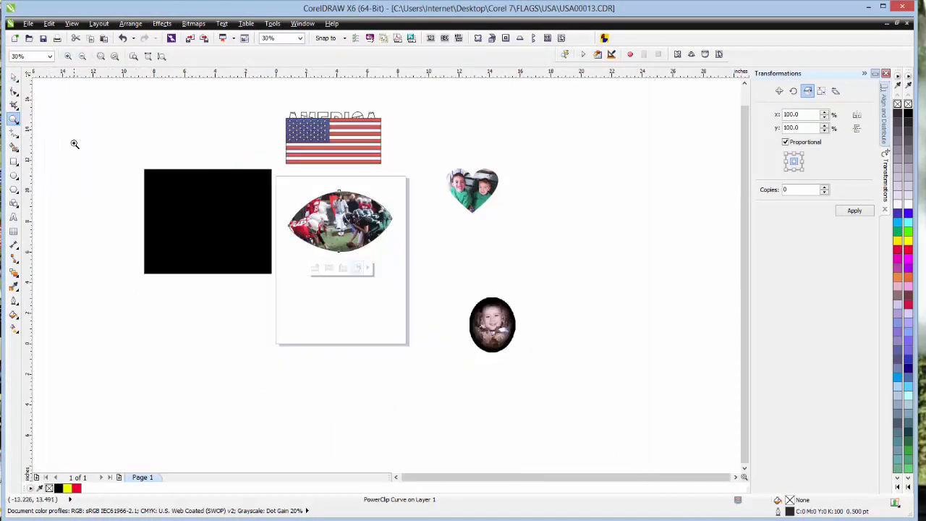
left_click(15, 79)
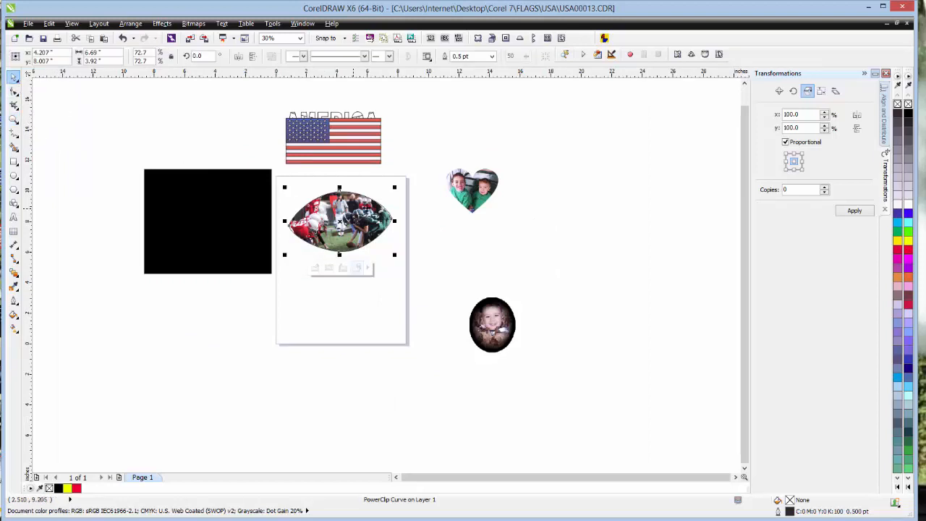
left_click_drag(342, 221, 203, 220)
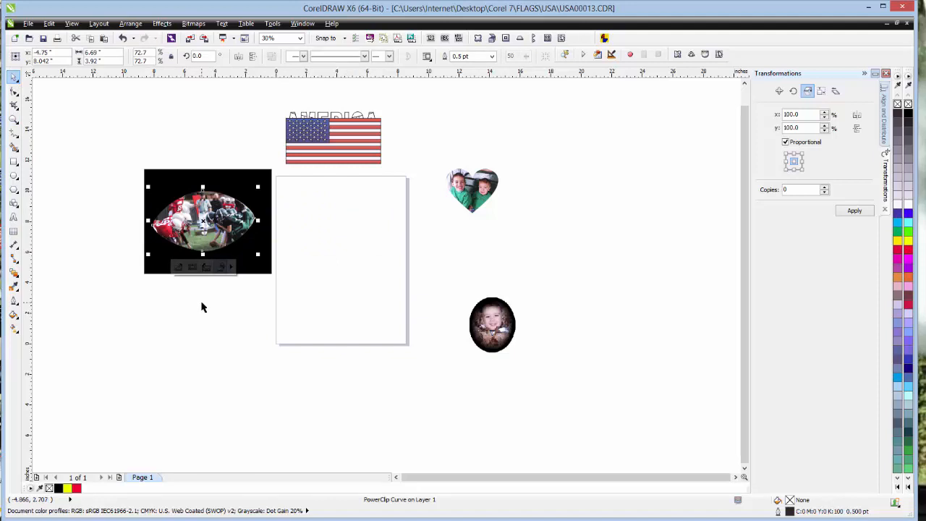
left_click(199, 303)
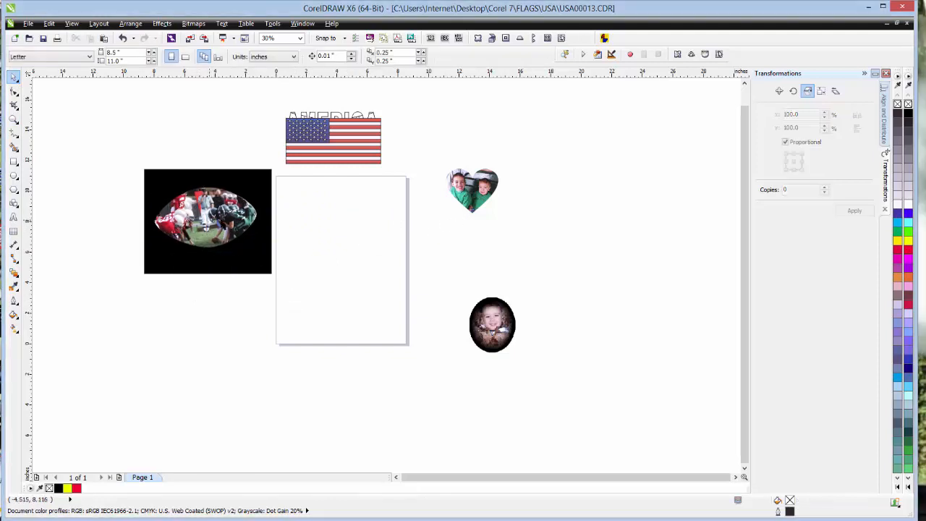
- Try the clipped football over the heart photo and on the black rectangle, and place it on the page's upper half
left_click_drag(224, 225, 474, 216)
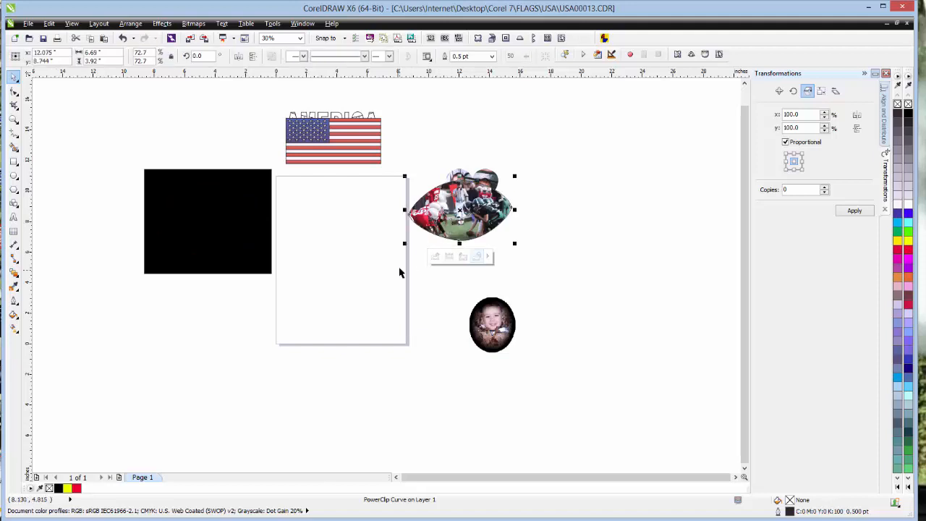
left_click_drag(472, 214, 211, 222)
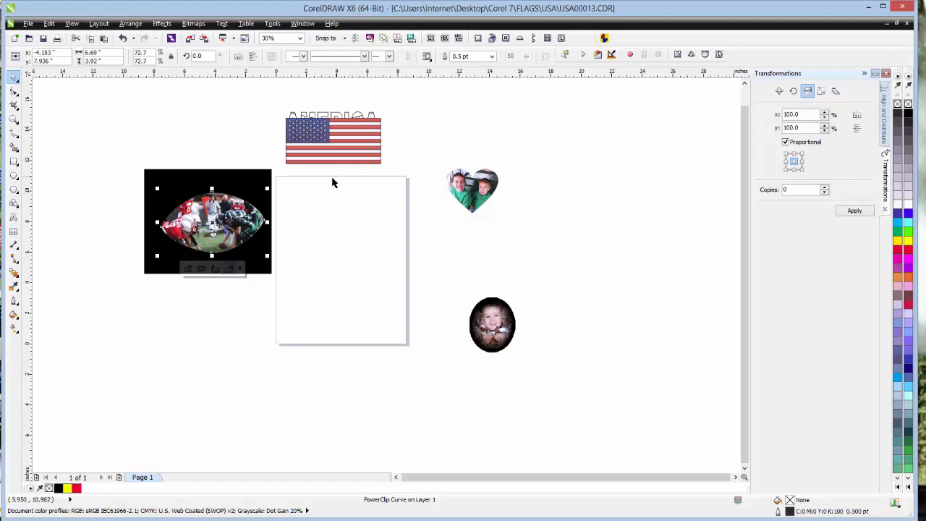
left_click_drag(212, 226, 338, 215)
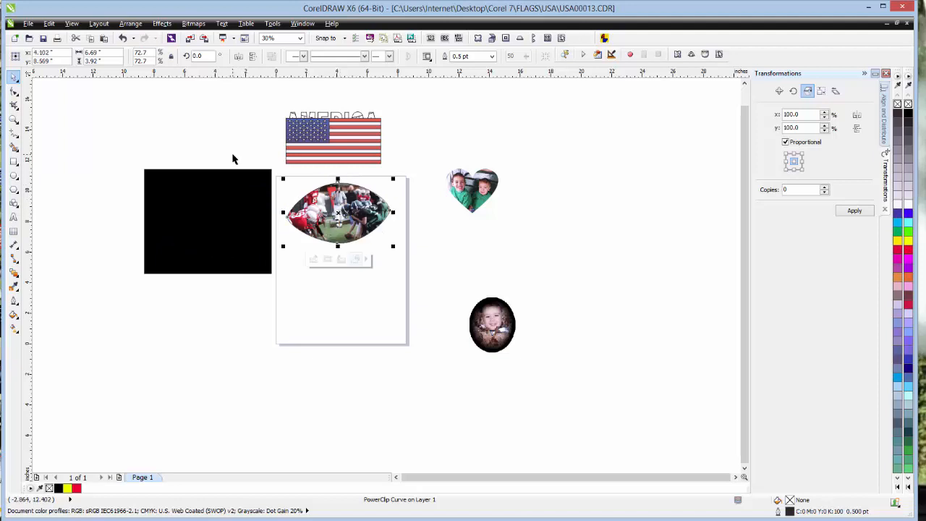